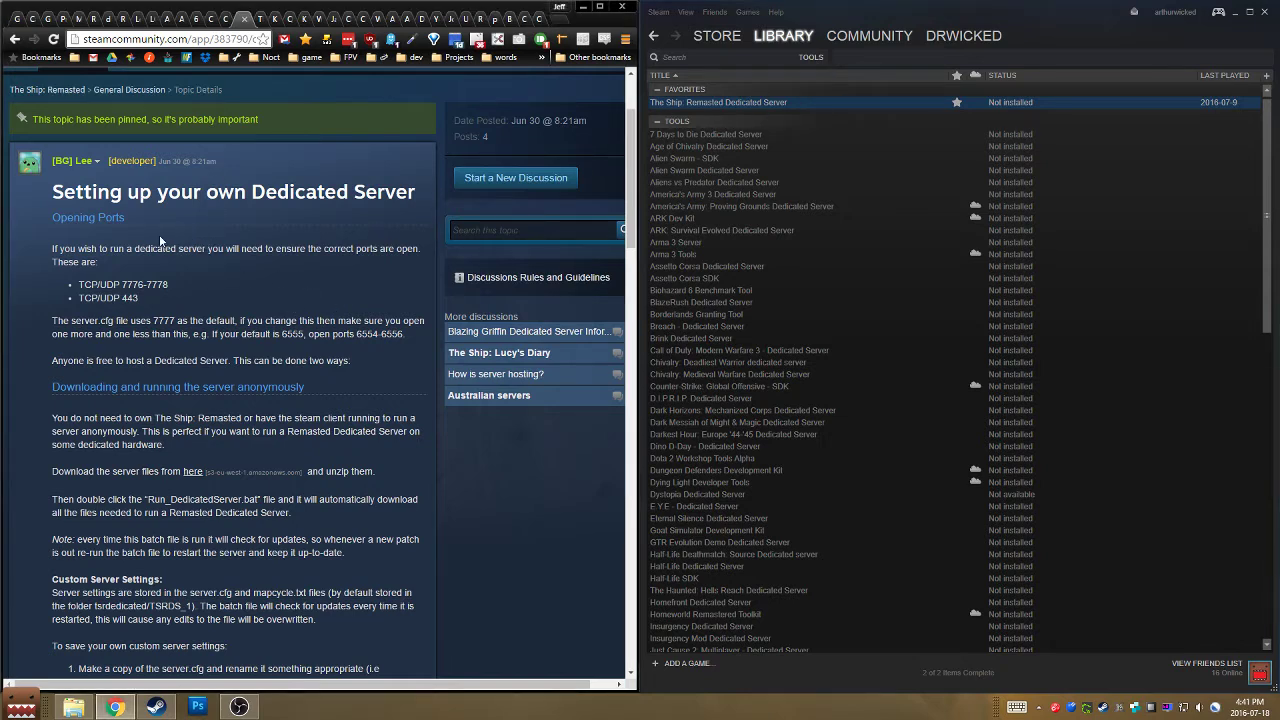
Skim the pinned guide on setting up a dedicated server, including its ports and custom settings sections
scroll(207, 256, down, 9)
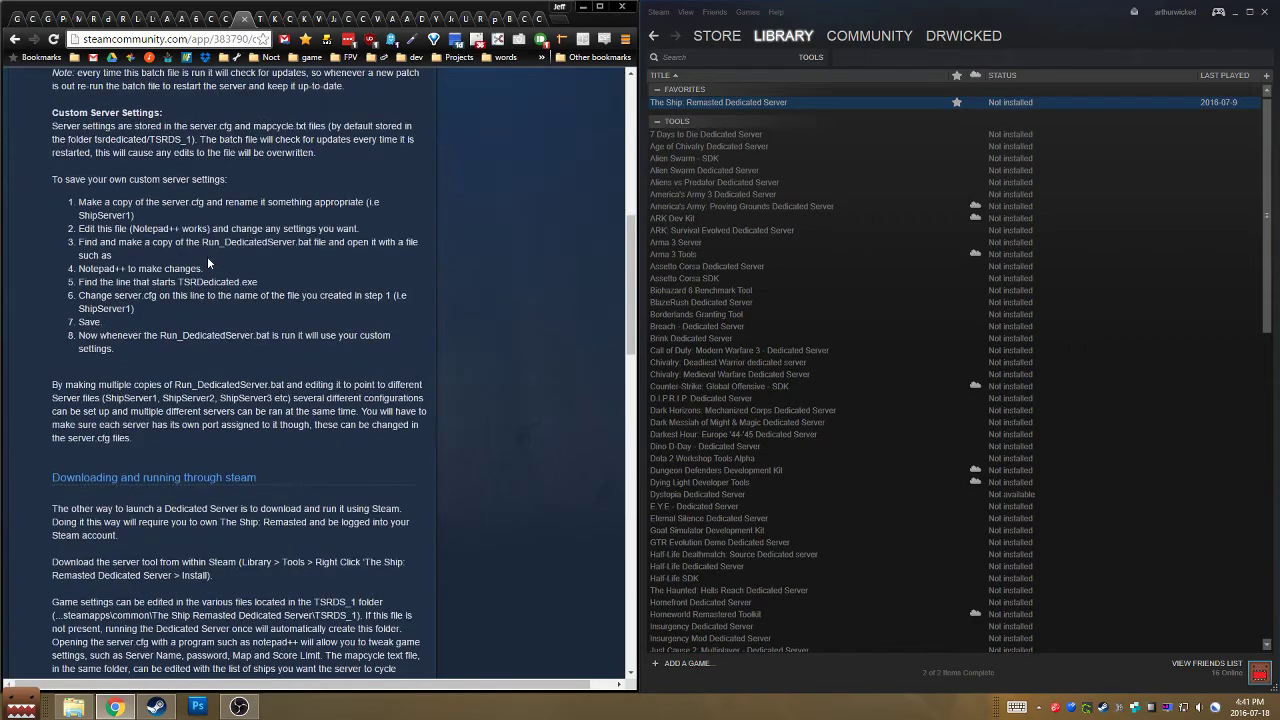
scroll(207, 256, up, 6)
scroll(207, 256, up, 5)
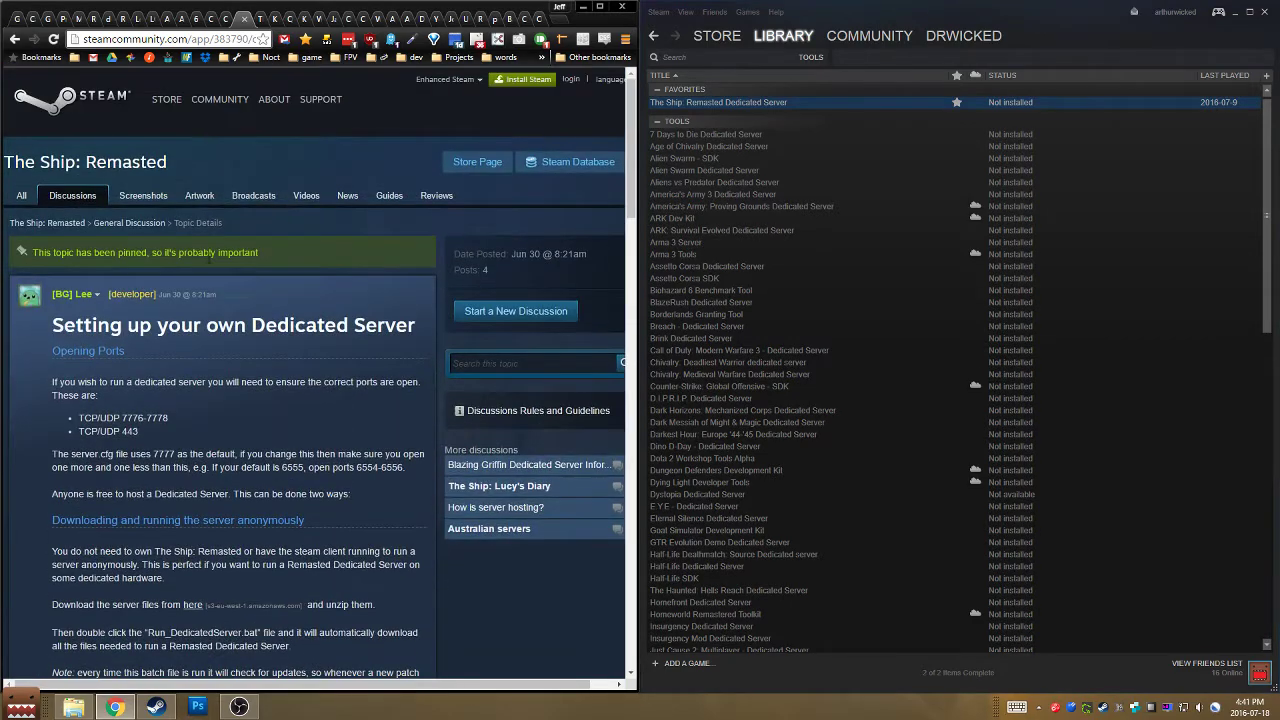
scroll(210, 256, down, 3)
scroll(283, 370, up, 3)
Show the tools in the Steam library and look through the list of dedicated servers
mouse_move(785, 45)
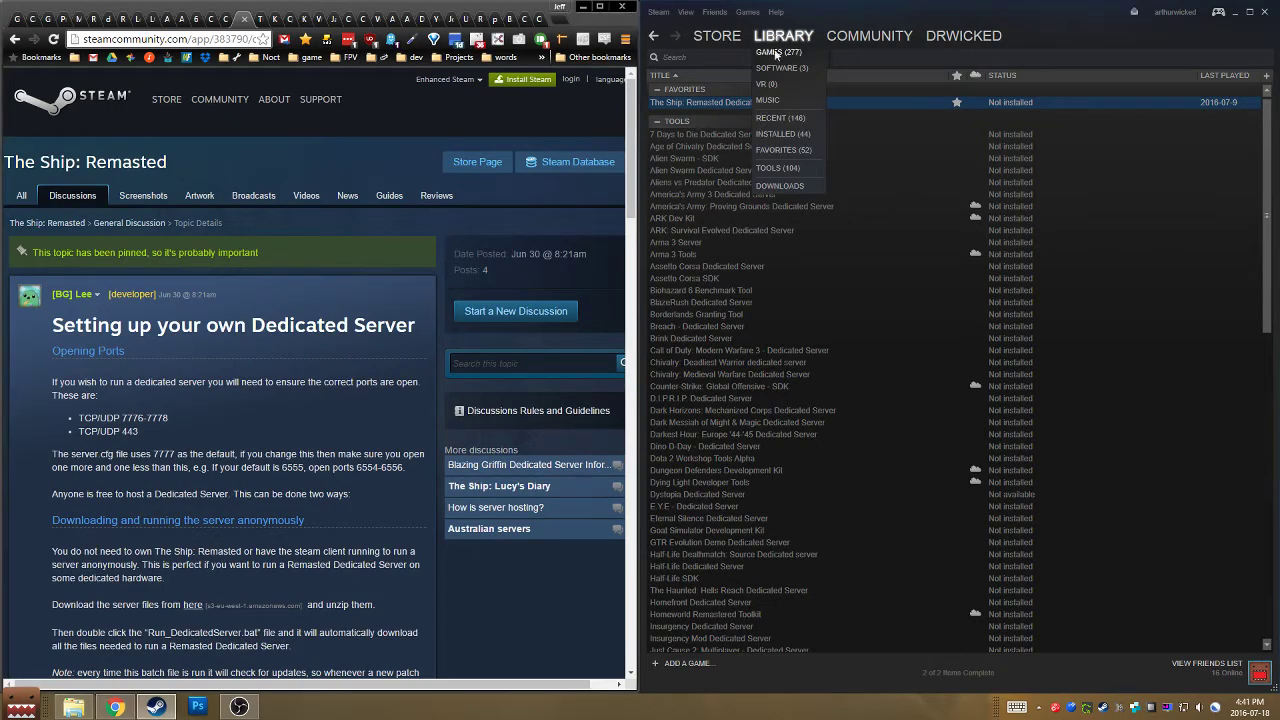
click(779, 168)
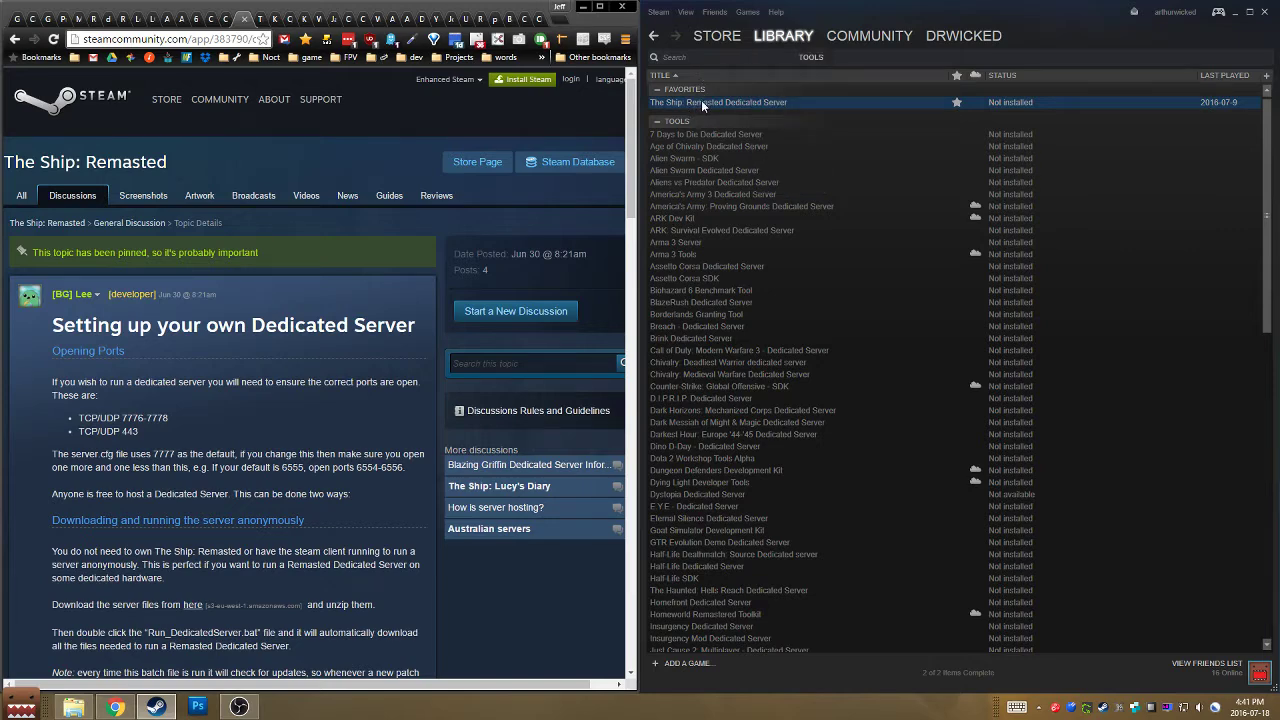
scroll(724, 272, down, 20)
scroll(727, 270, up, 20)
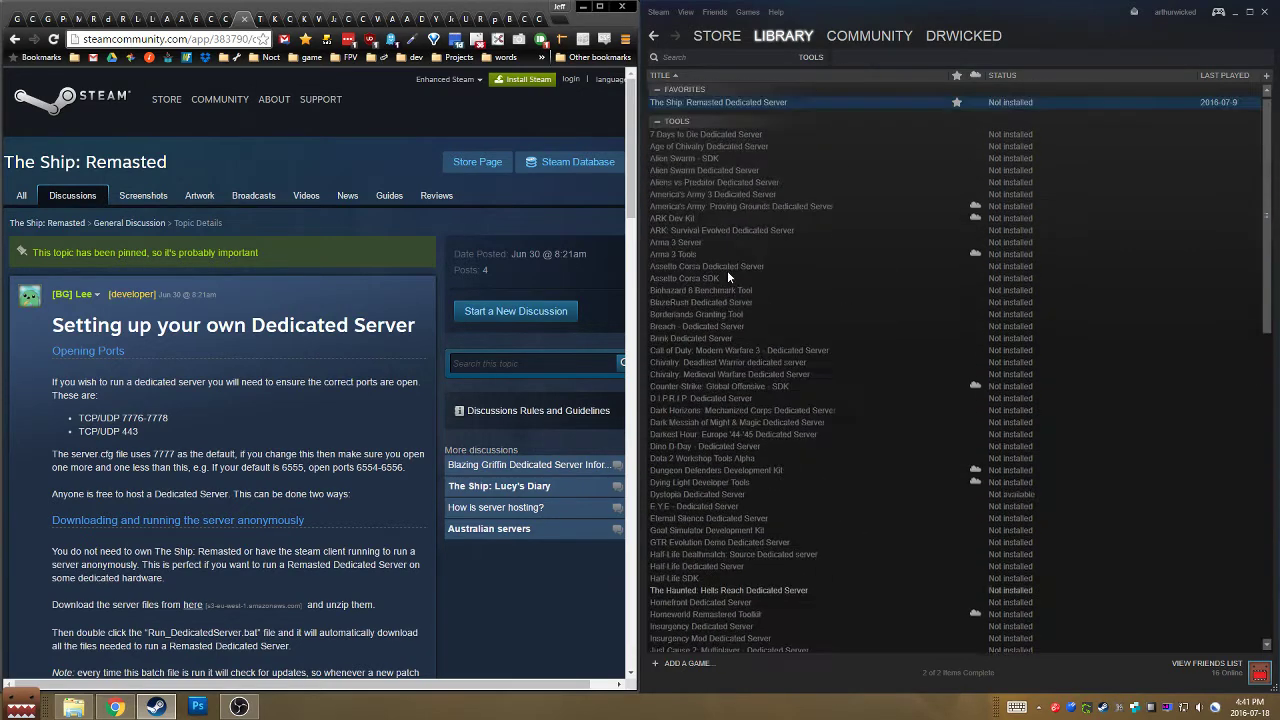
Install The Ship: Remasted Dedicated Server under C:\Program Files (x86)\Steam without desktop or start menu shortcuts
right_click(735, 103)
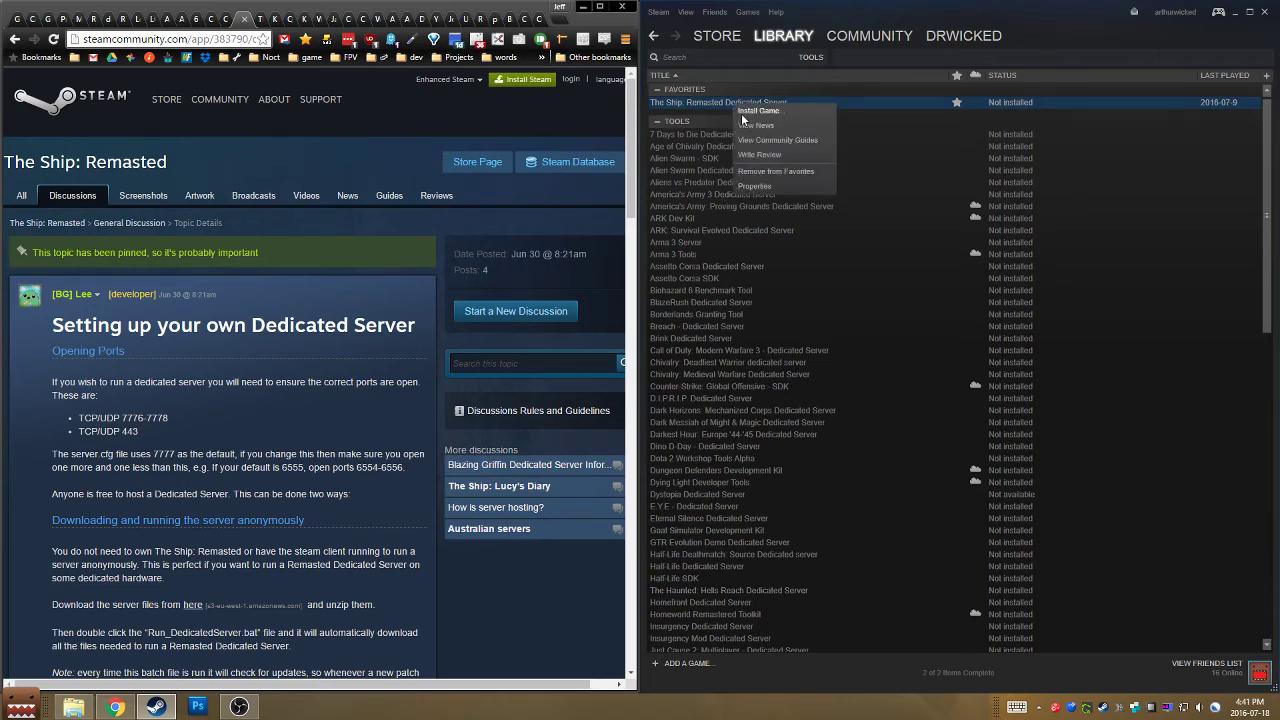
click(745, 112)
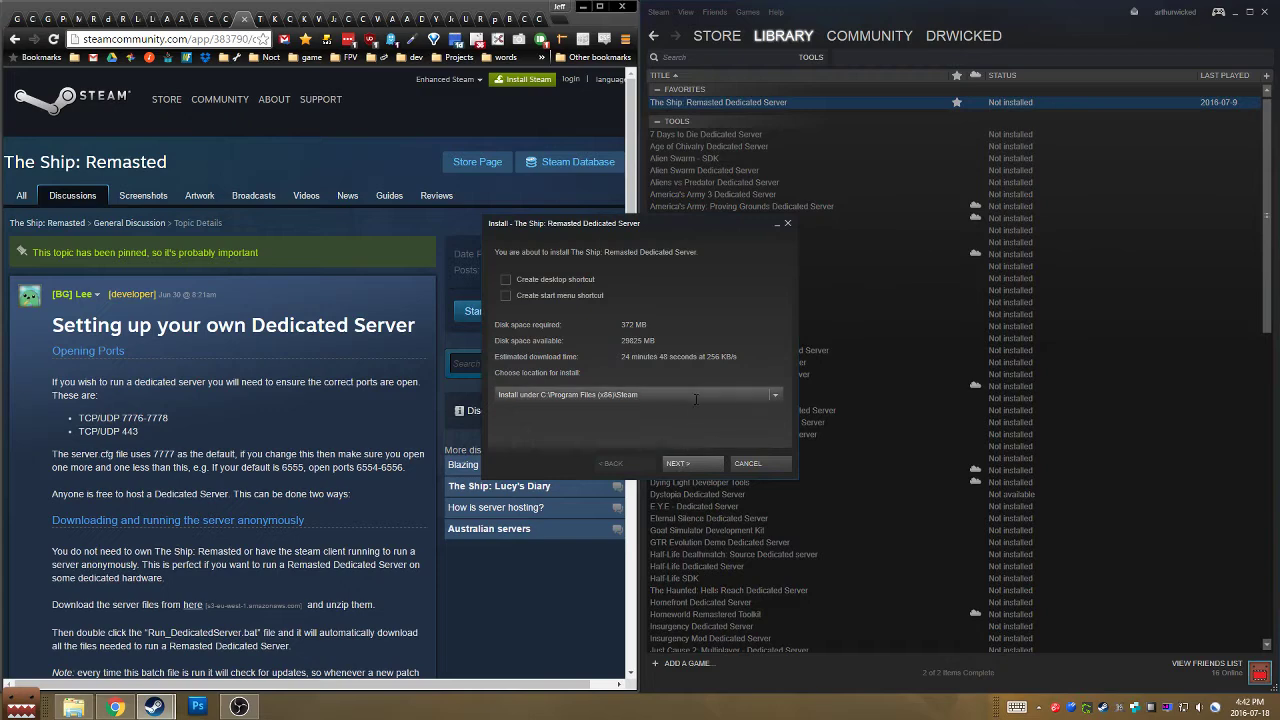
click(773, 392)
click(773, 392)
click(687, 467)
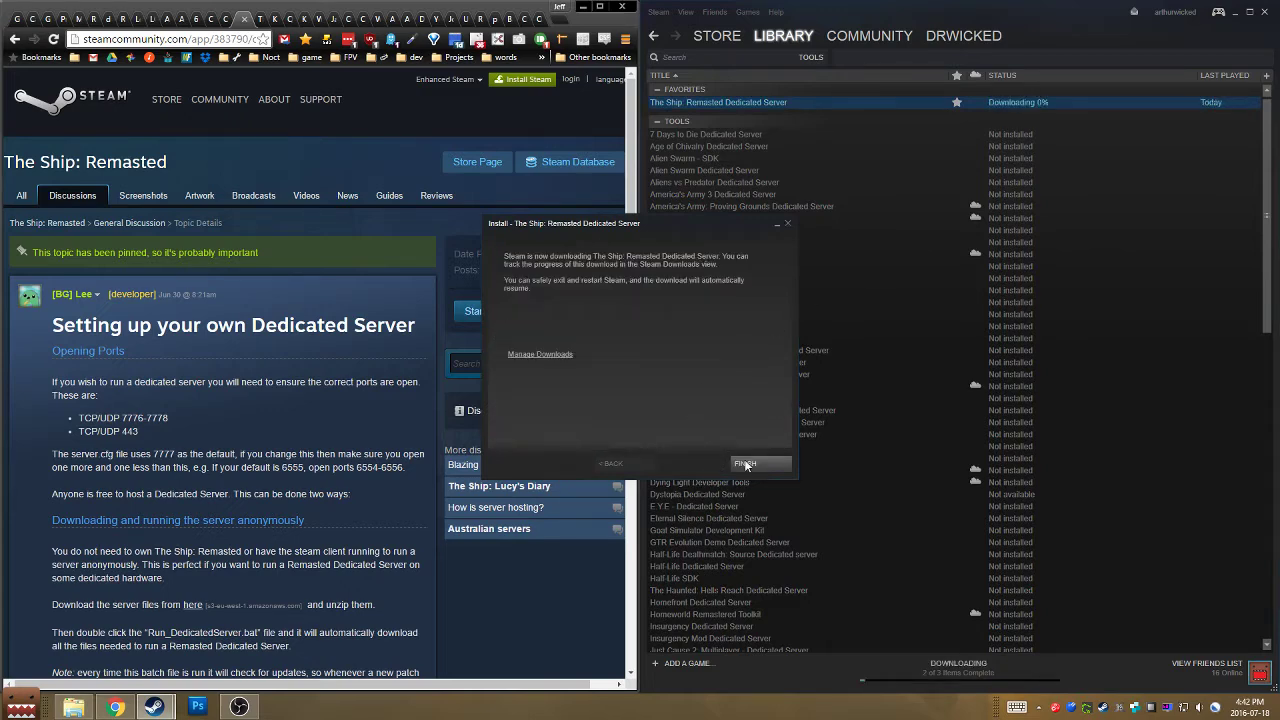
click(749, 464)
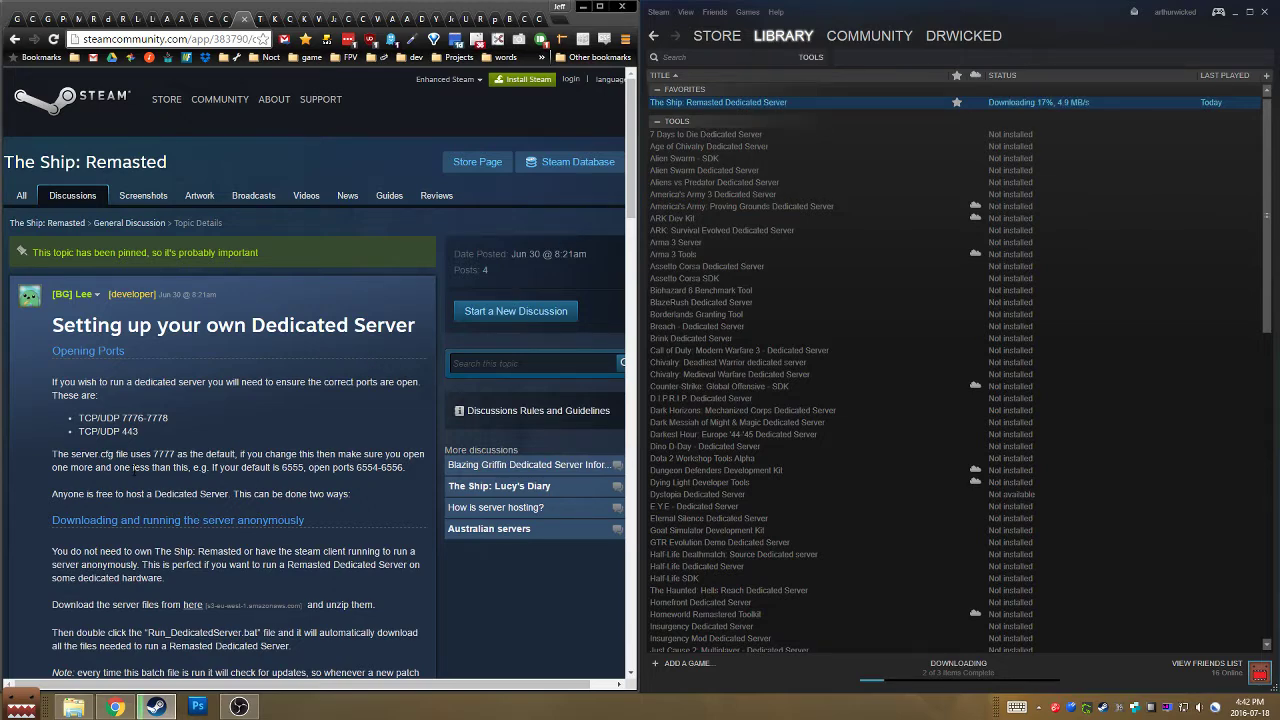
Read the guide's sections on custom server settings and on downloading and running the server through Steam
scroll(180, 447, down, 3)
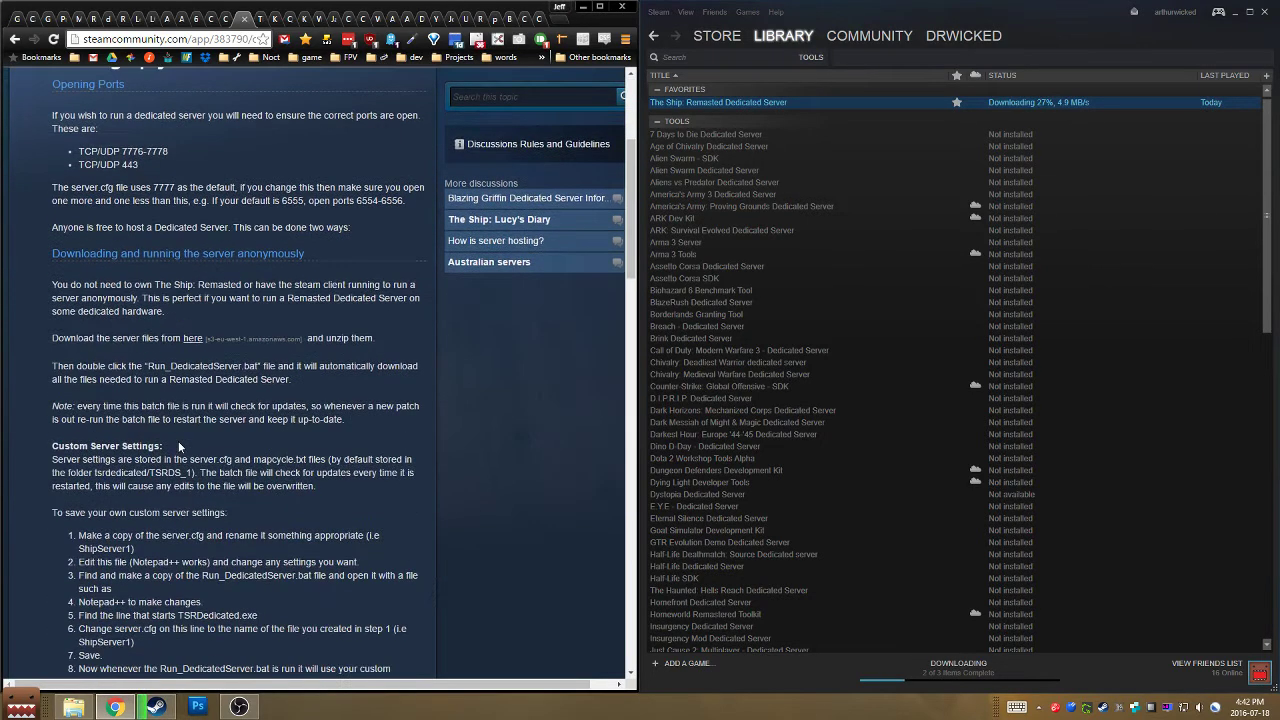
scroll(180, 447, down, 2)
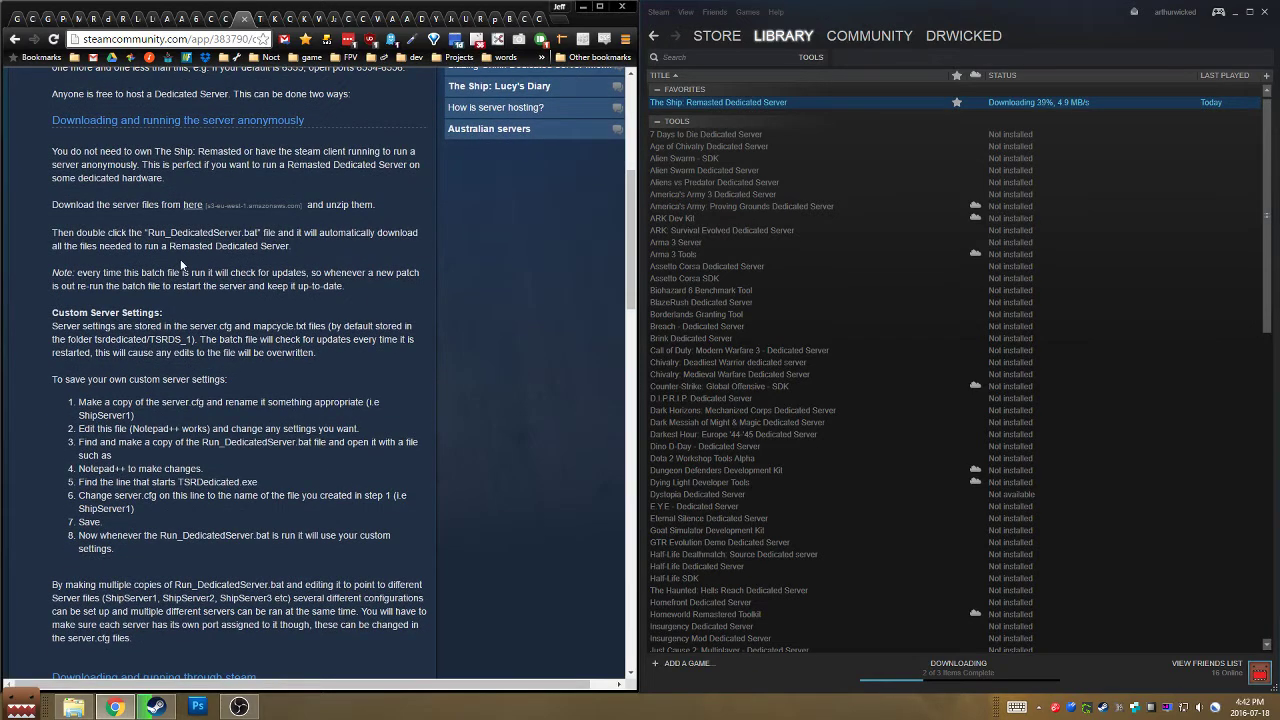
scroll(180, 339, down, 2)
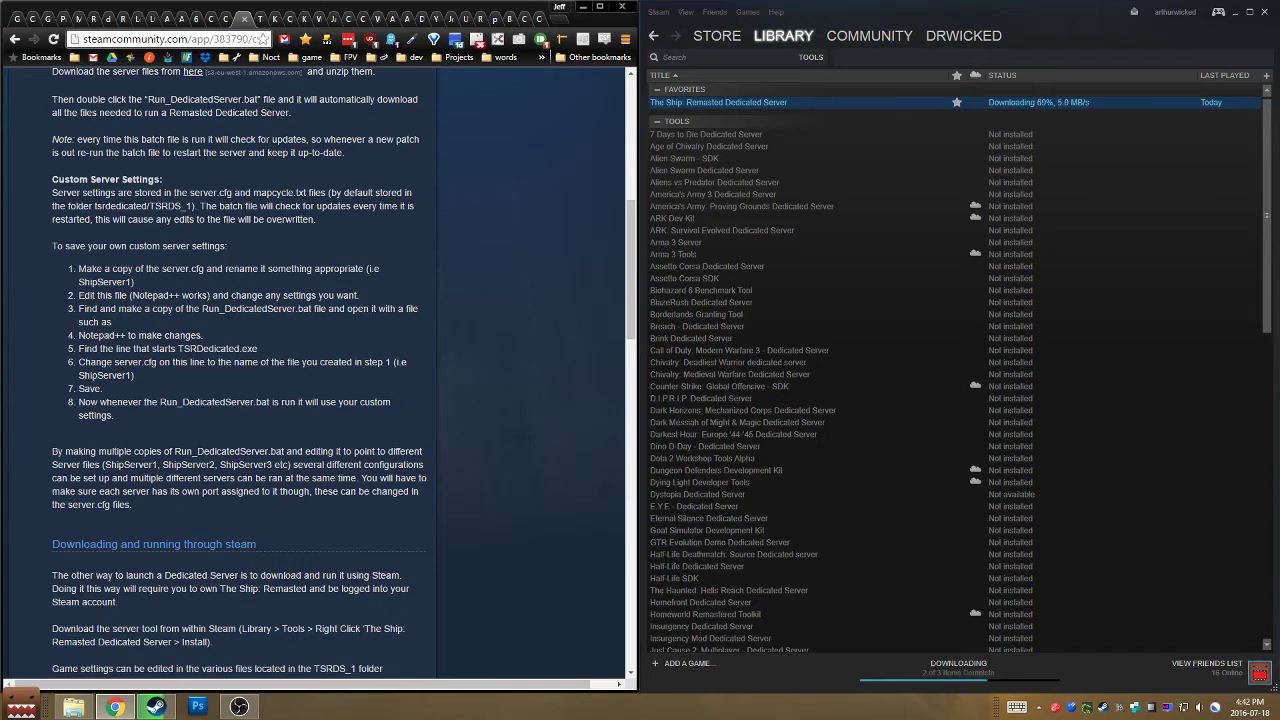
scroll(135, 295, down, 1)
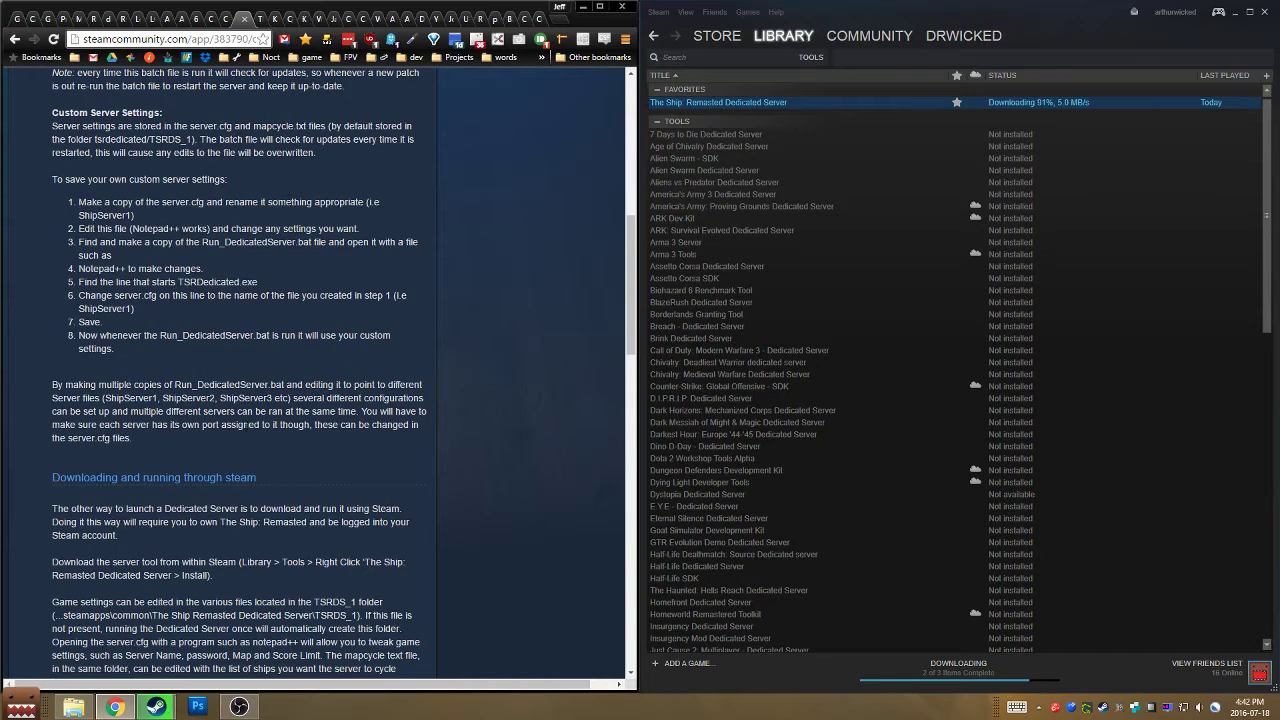
scroll(340, 300, down, 2)
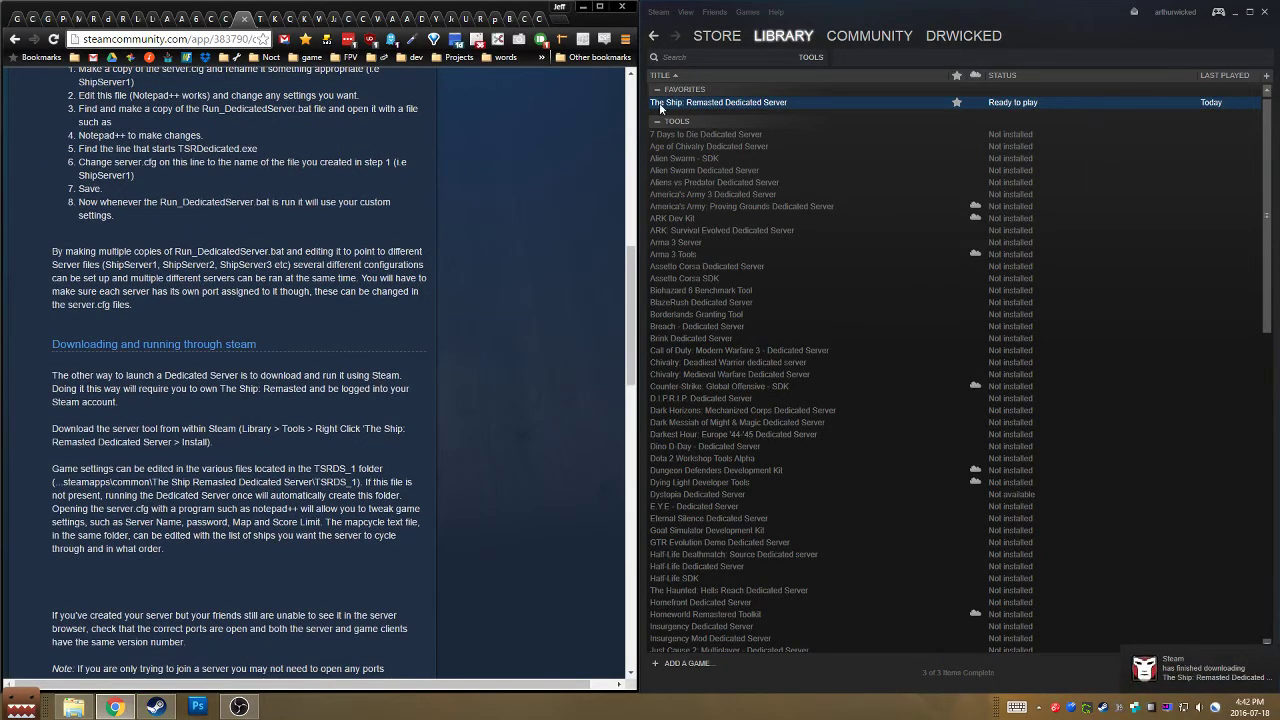
right_click(773, 104)
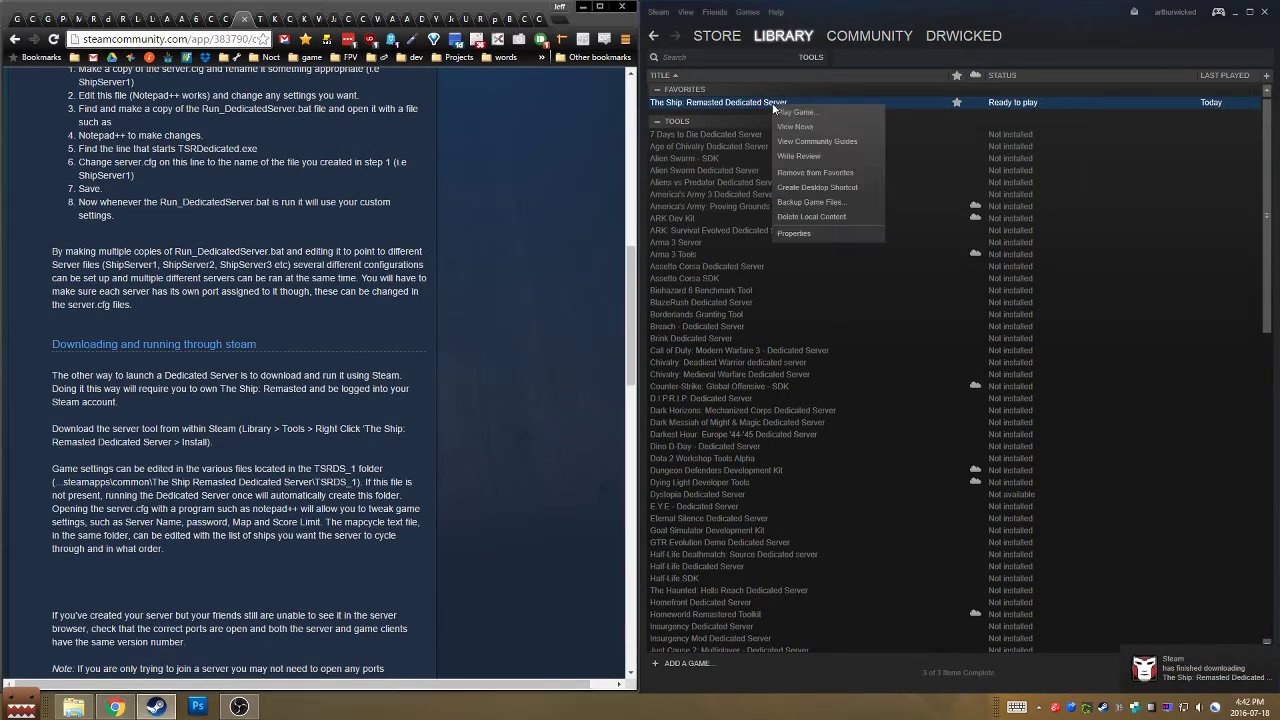
click(786, 233)
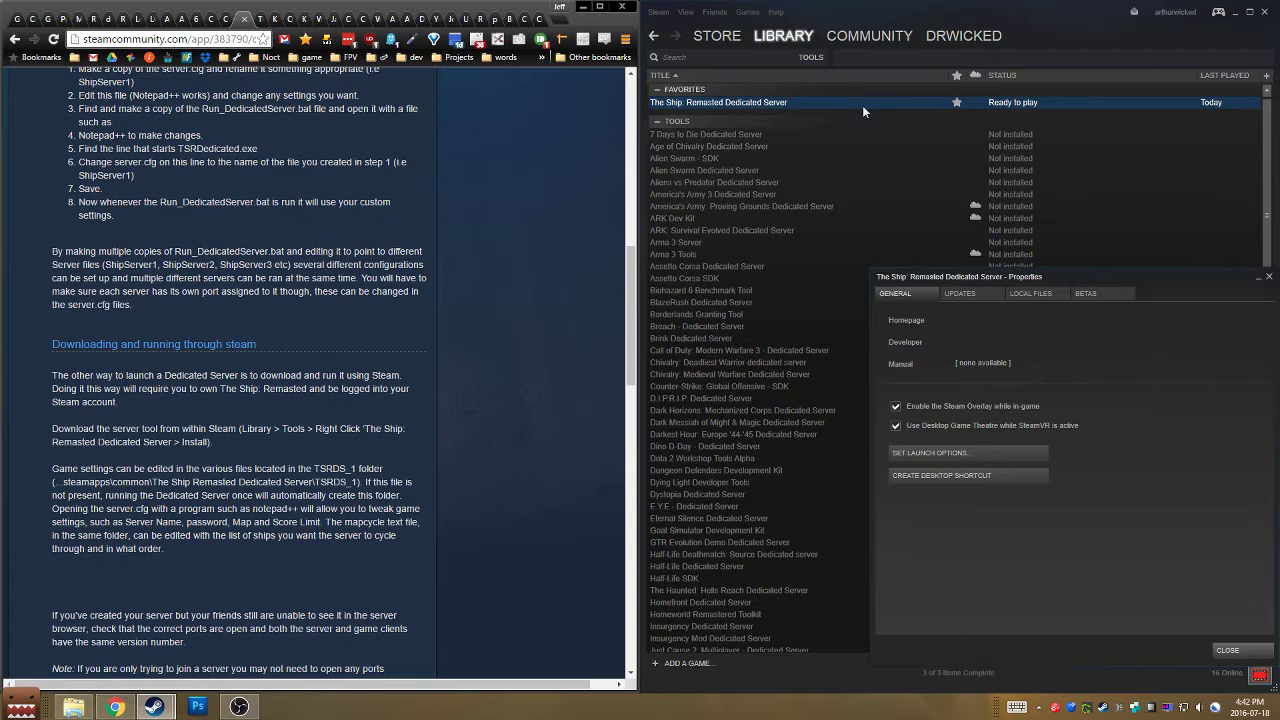
click(976, 295)
click(1027, 295)
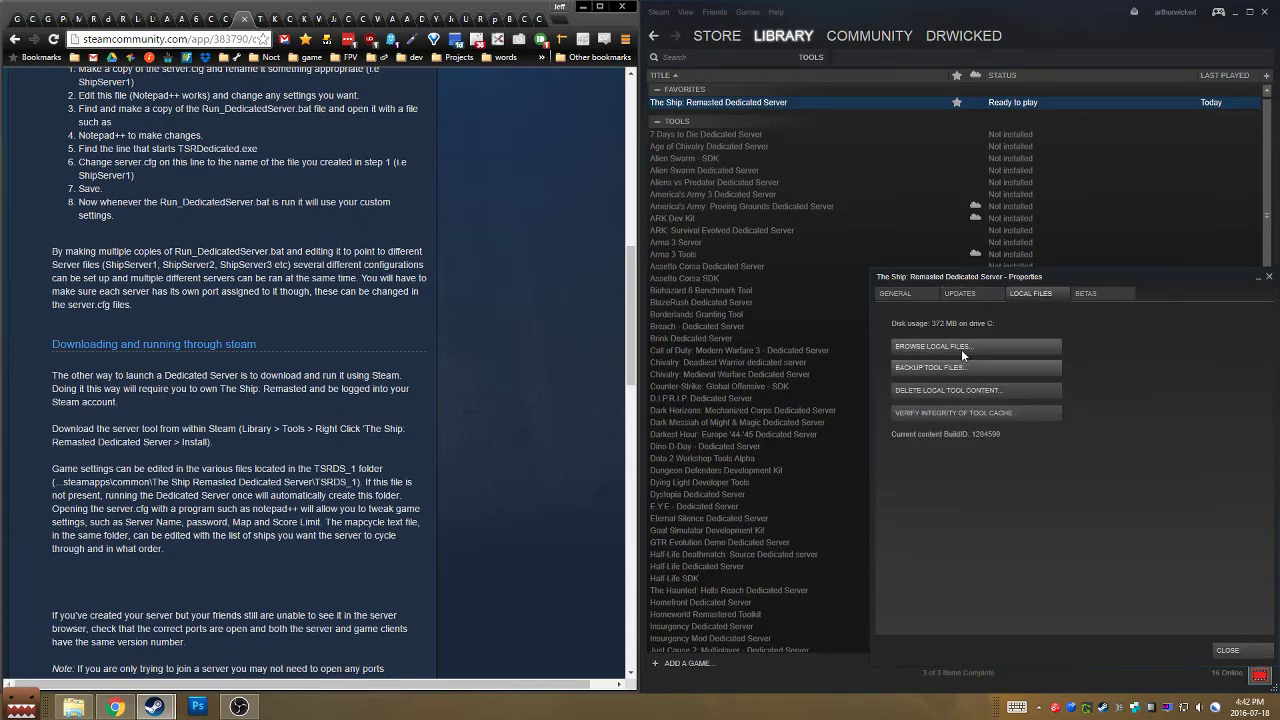
click(1227, 650)
Browse the local files of The Ship: Remasted Dedicated Server from its Steam properties
right_click(714, 101)
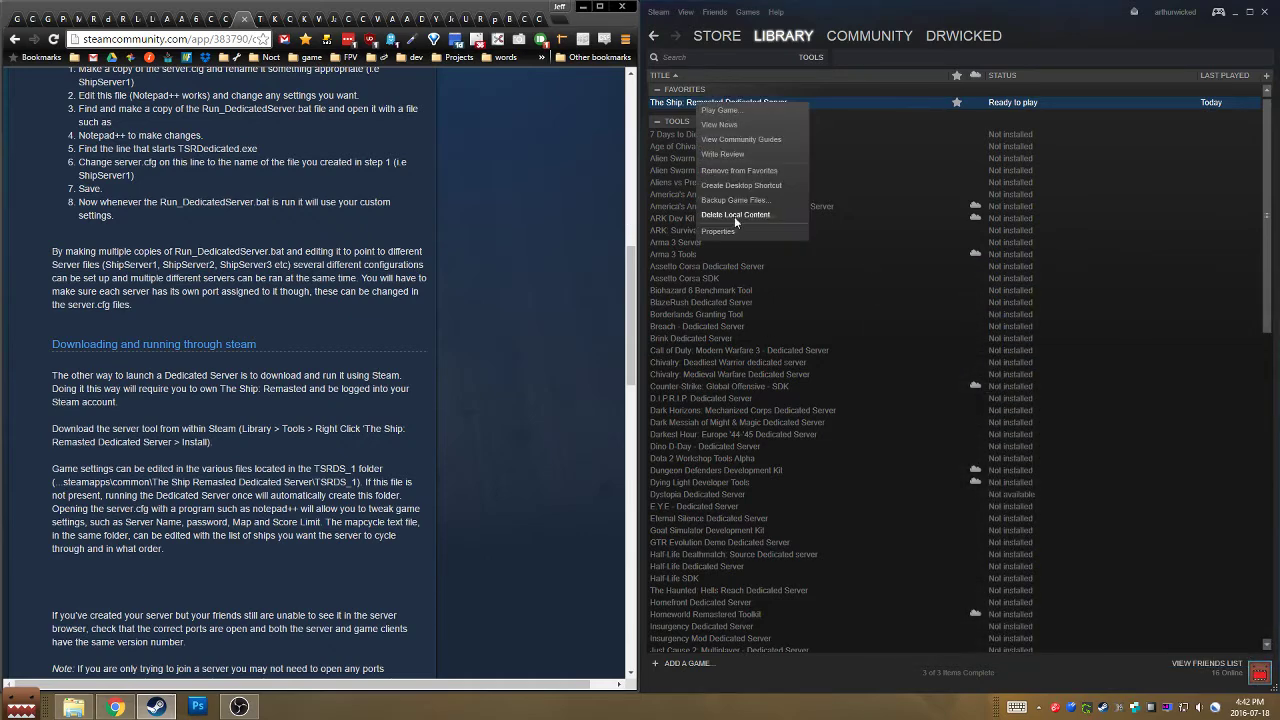
click(737, 227)
click(1031, 293)
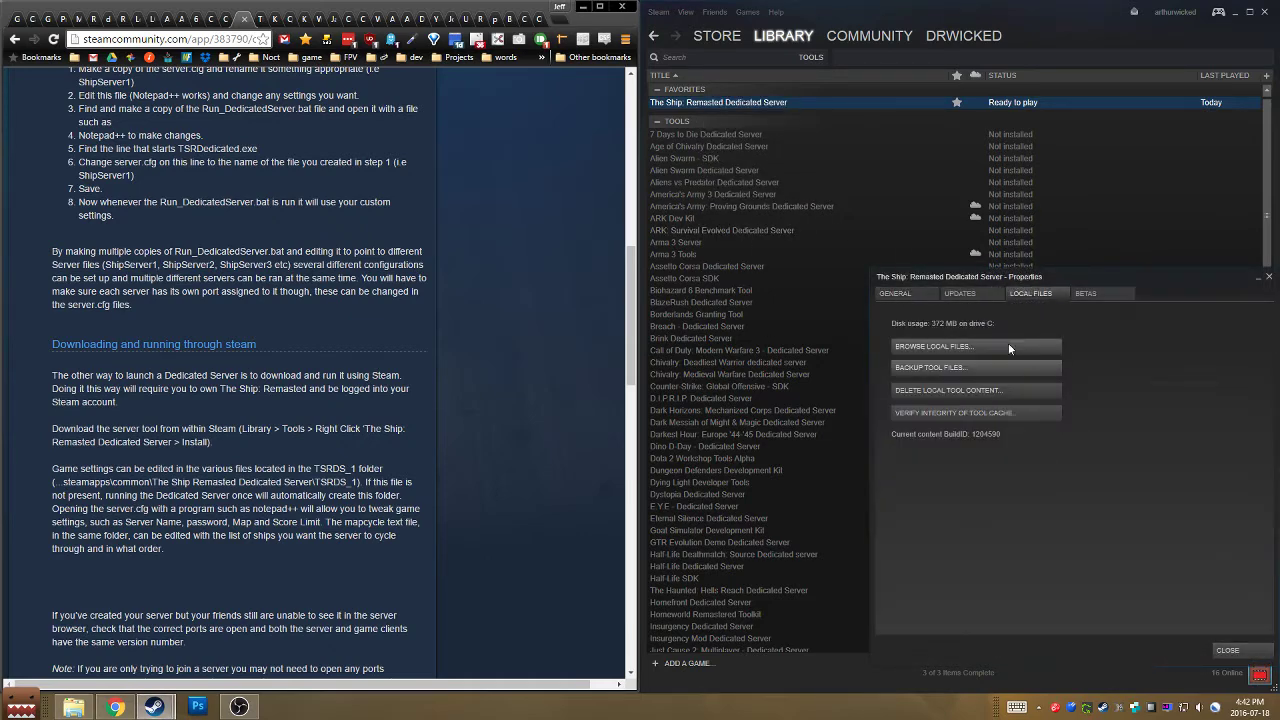
click(1000, 345)
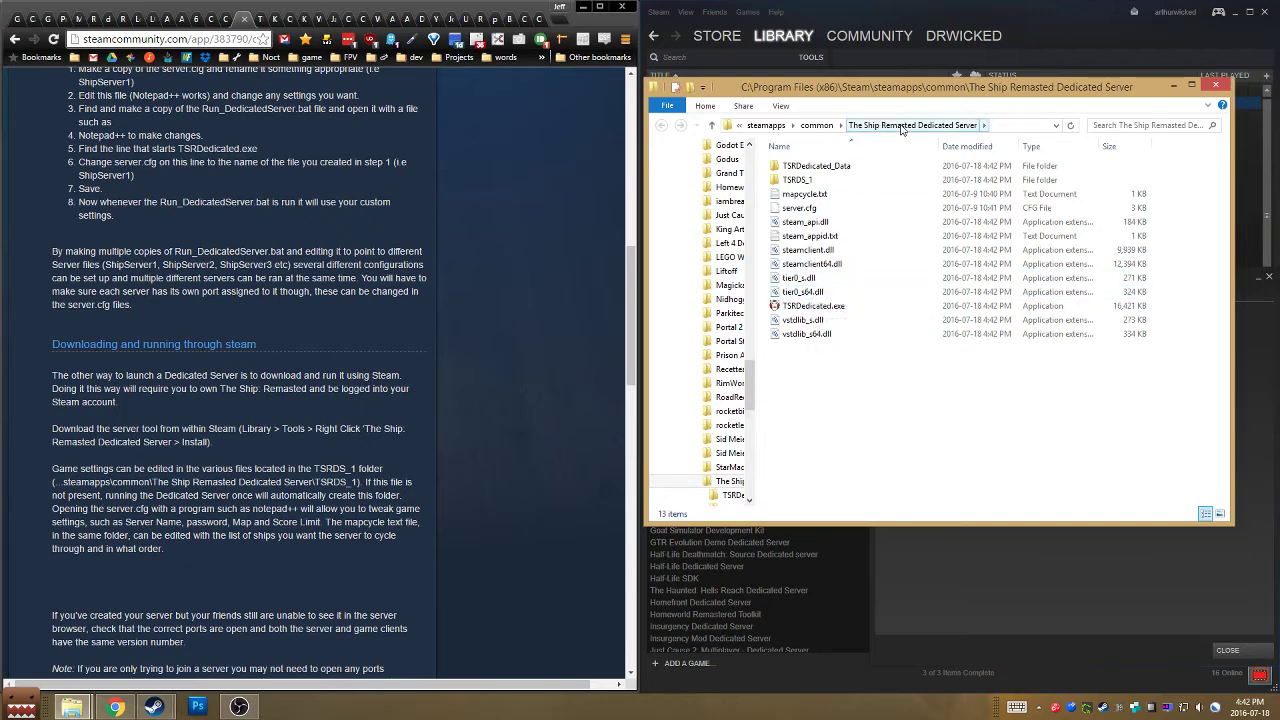
Move the The Ship Remasted Dedicated Server folder from steamapps\common into the Games folder on the desktop
click(816, 125)
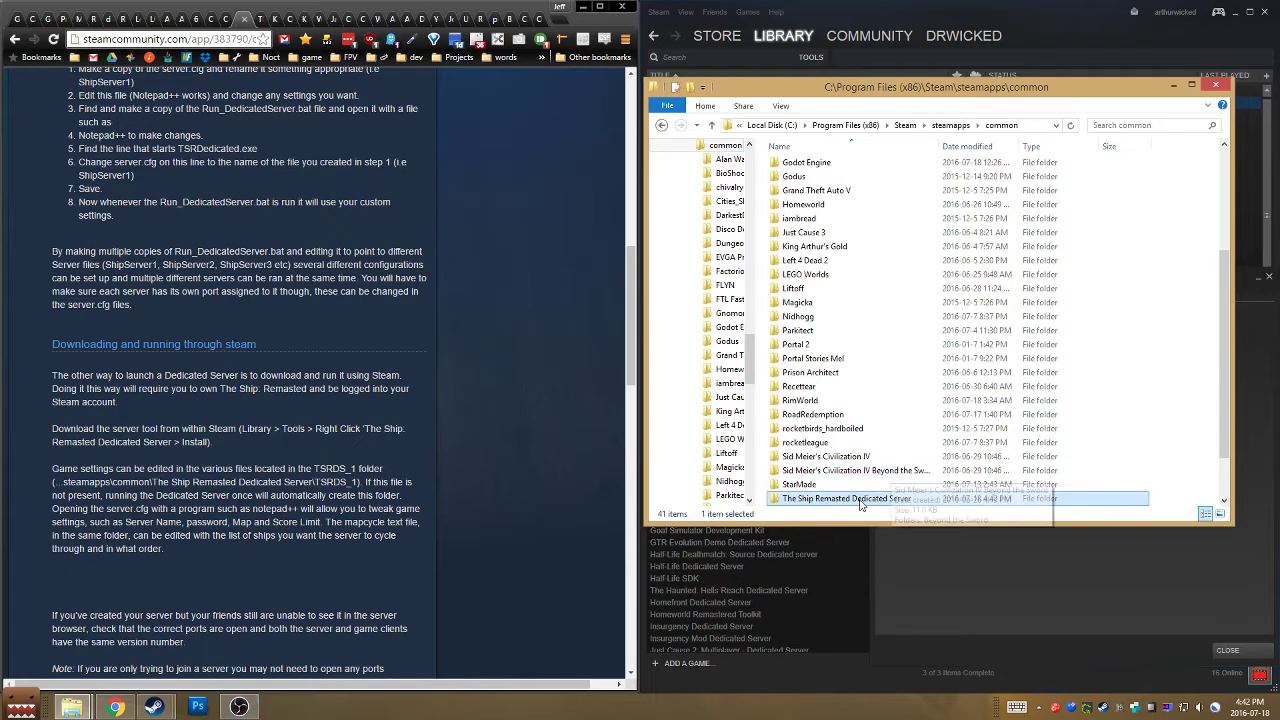
mouse_move(71, 706)
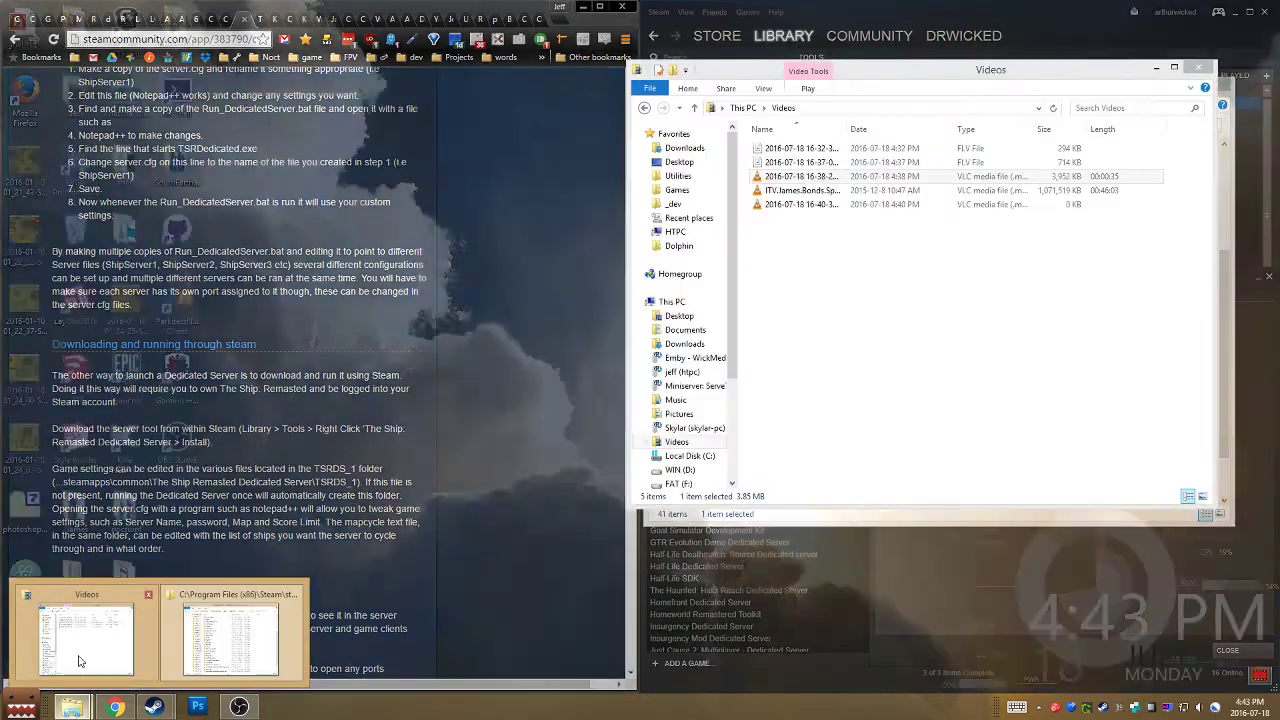
click(85, 630)
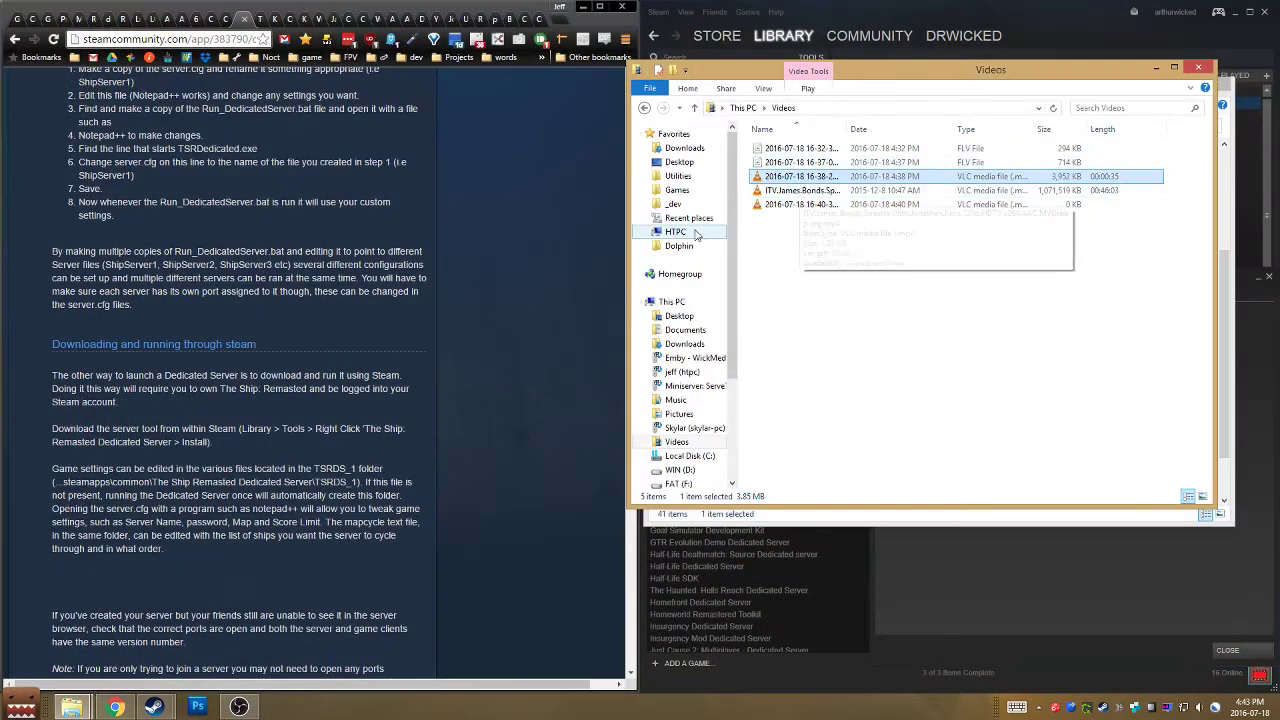
drag(711, 78, 73, 184)
click(38, 299)
click(320, 555)
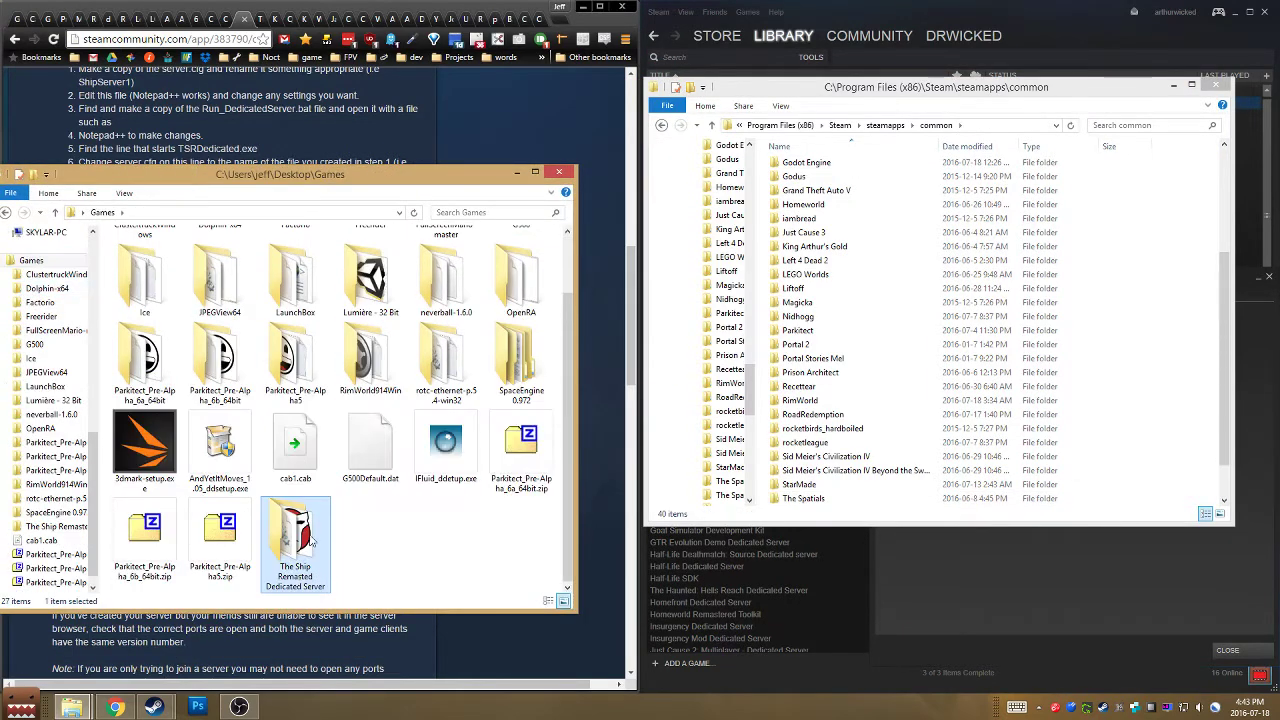
Open the moved The Ship Remasted Dedicated Server folder in Games and narrow its window beside the steamapps window
double_click(314, 540)
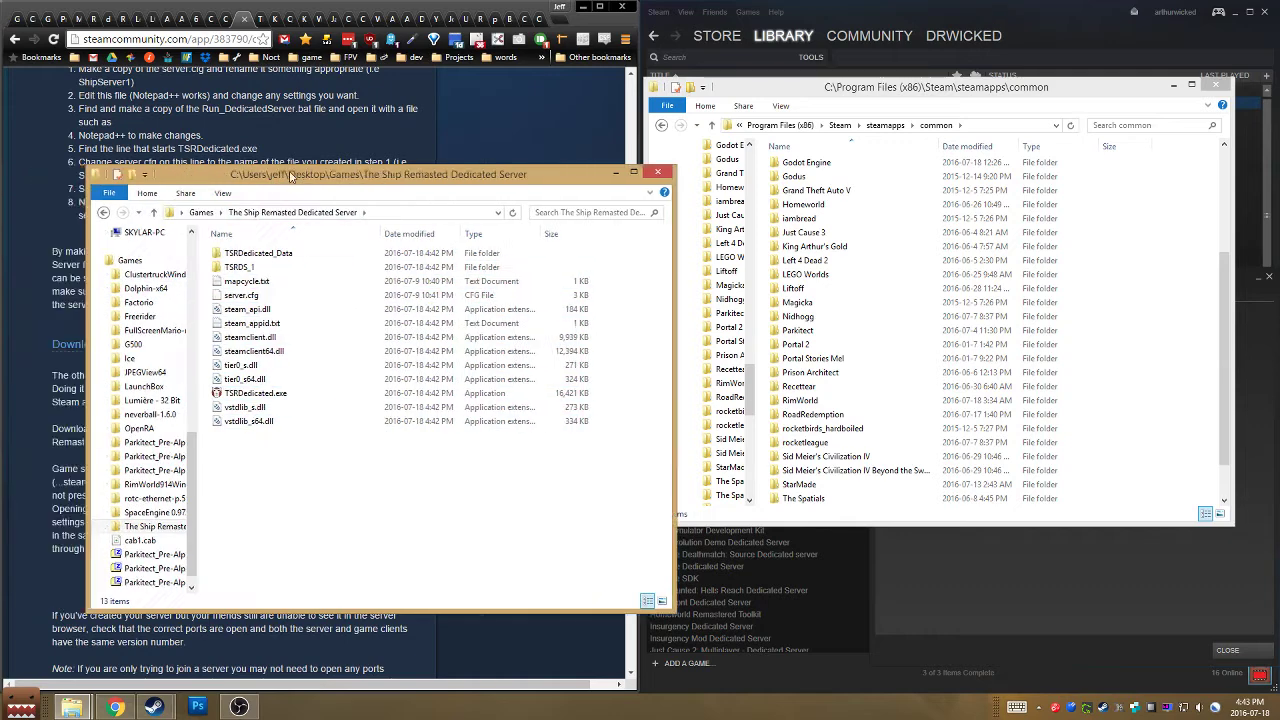
drag(179, 171, 312, 164)
drag(712, 306, 590, 306)
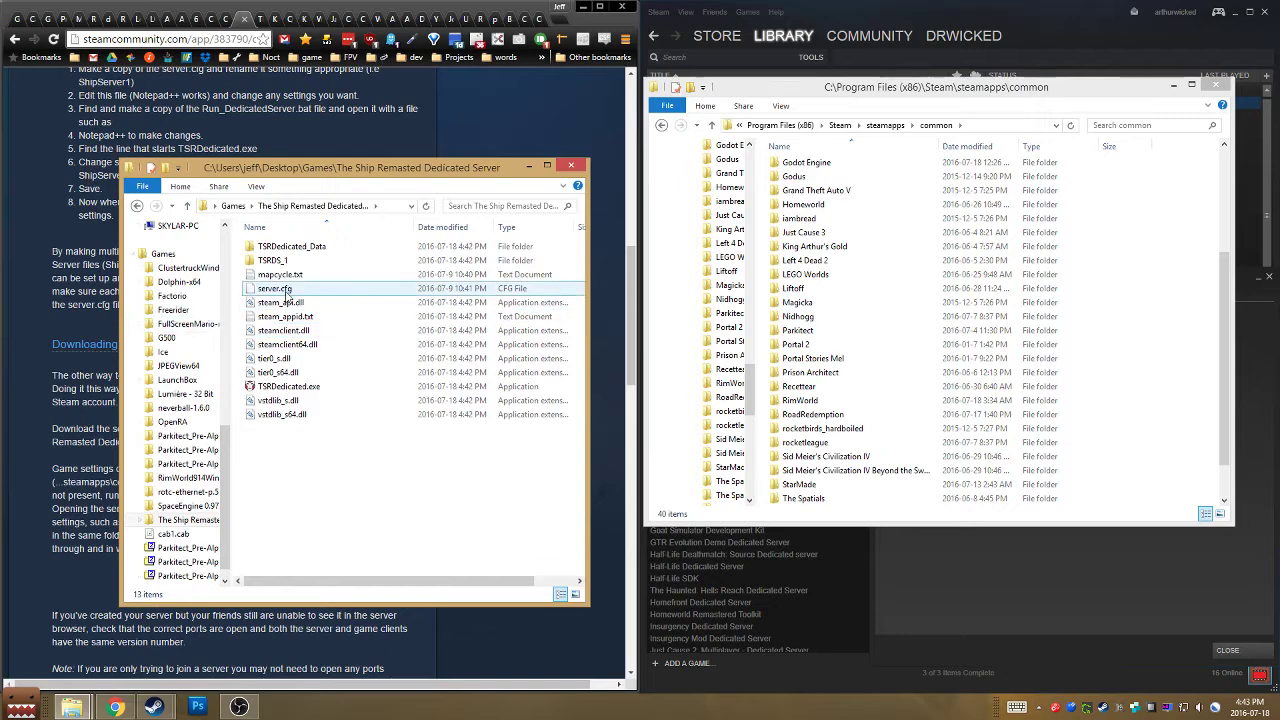
right_click(270, 290)
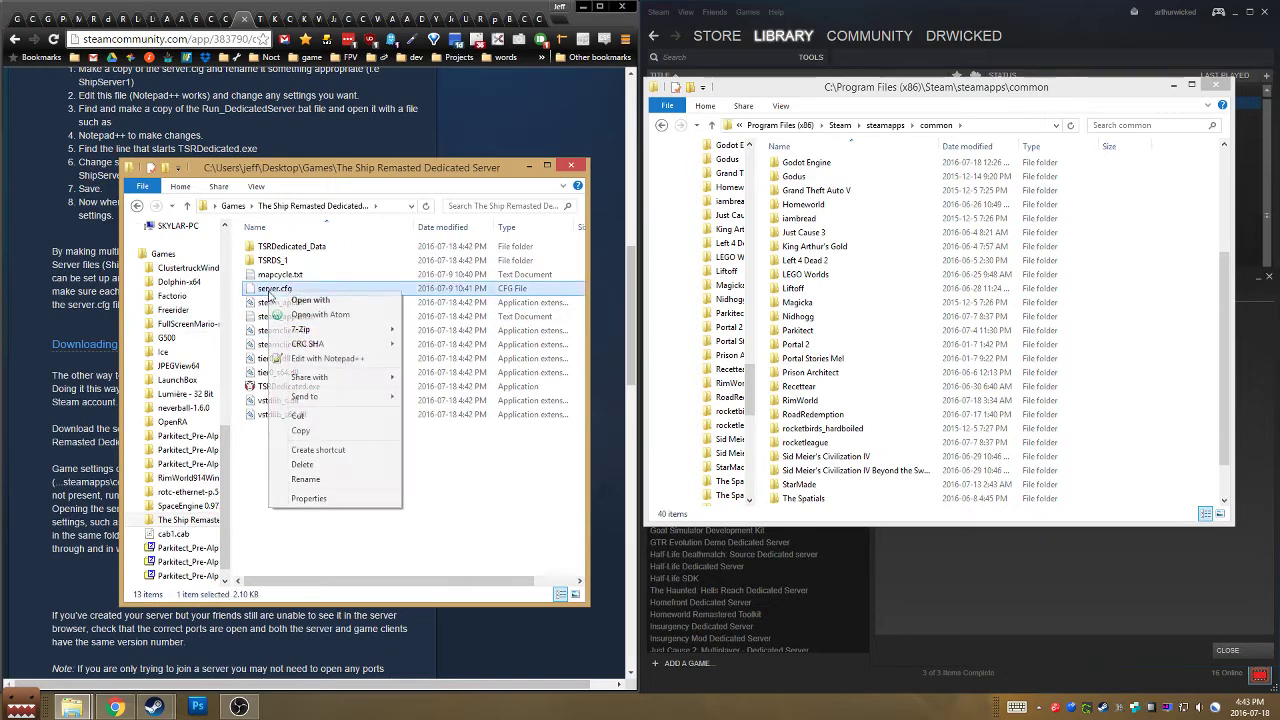
click(330, 358)
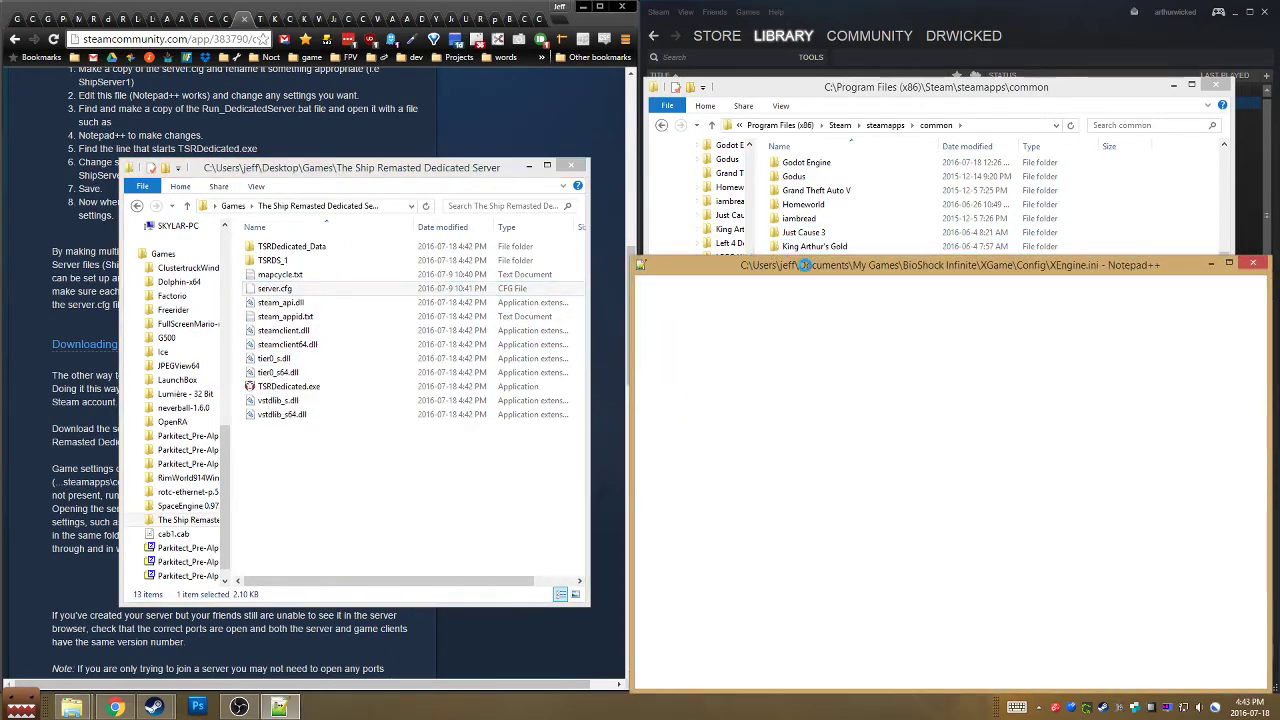
drag(803, 268, 684, 120)
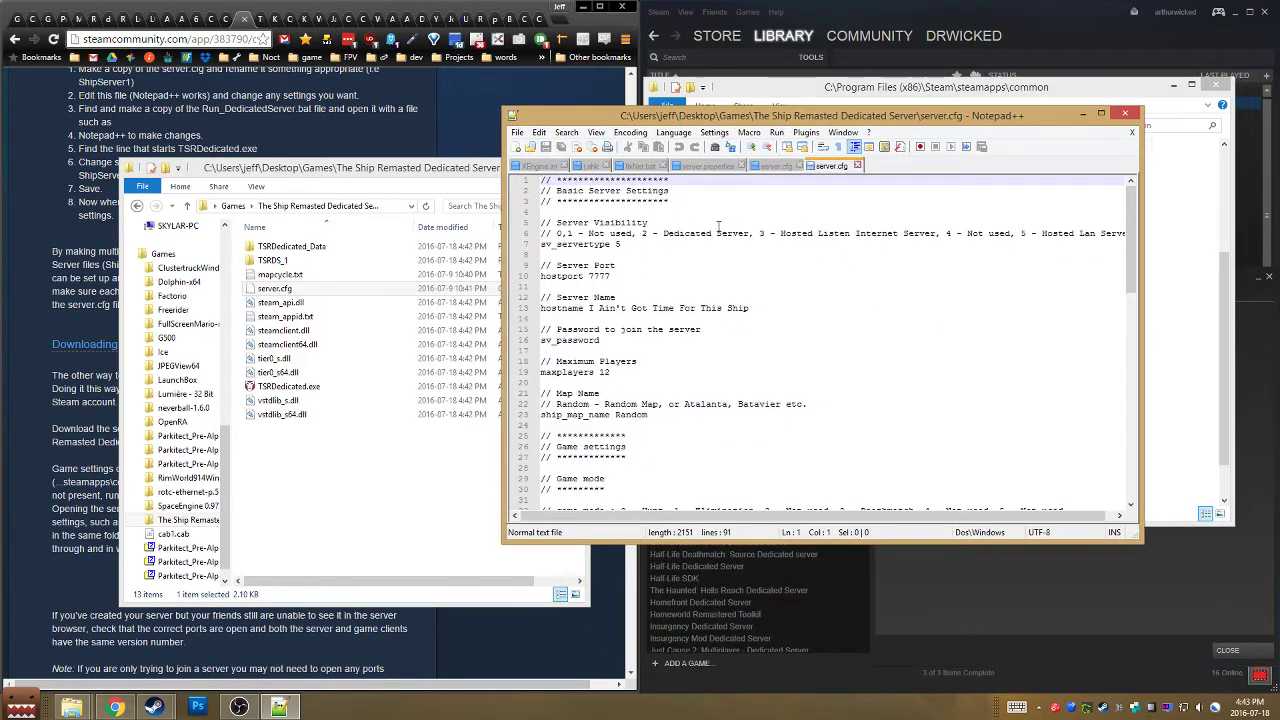
key(ctrl+shift+w)
Open server.cfg from the TSRDS_1 subfolder in Notepad++
click(280, 288)
double_click(272, 260)
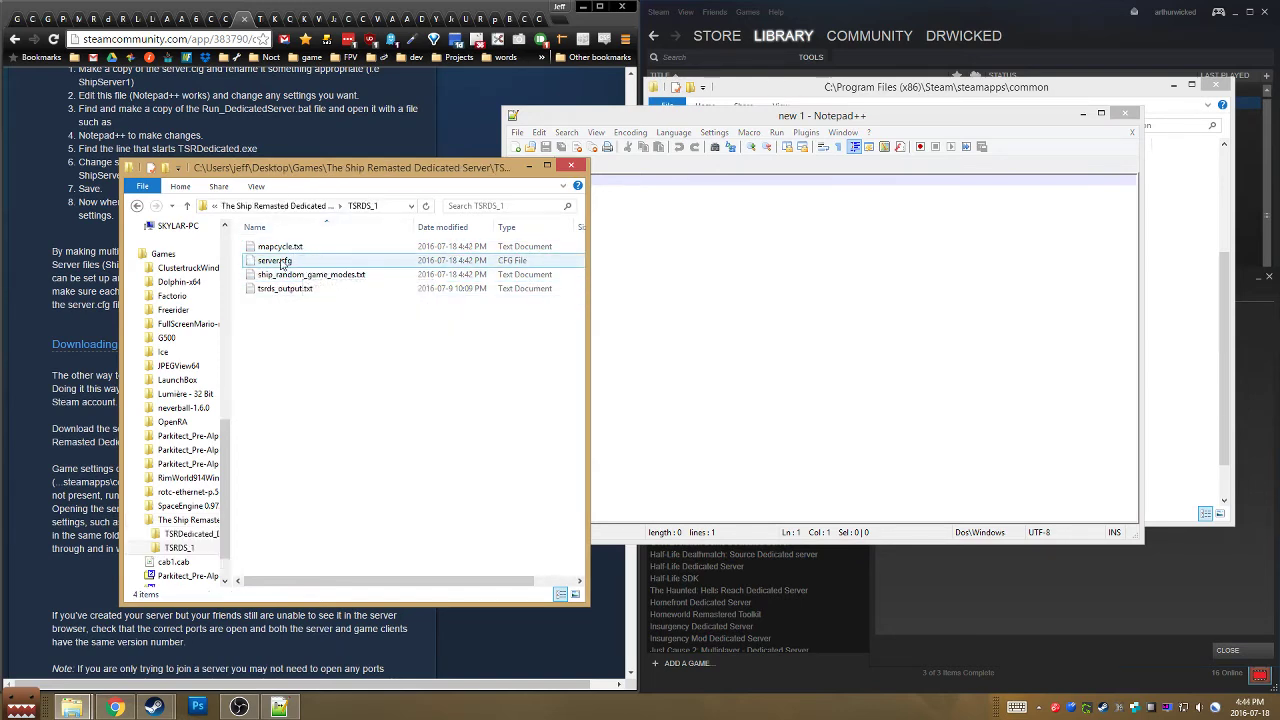
right_click(282, 262)
click(318, 328)
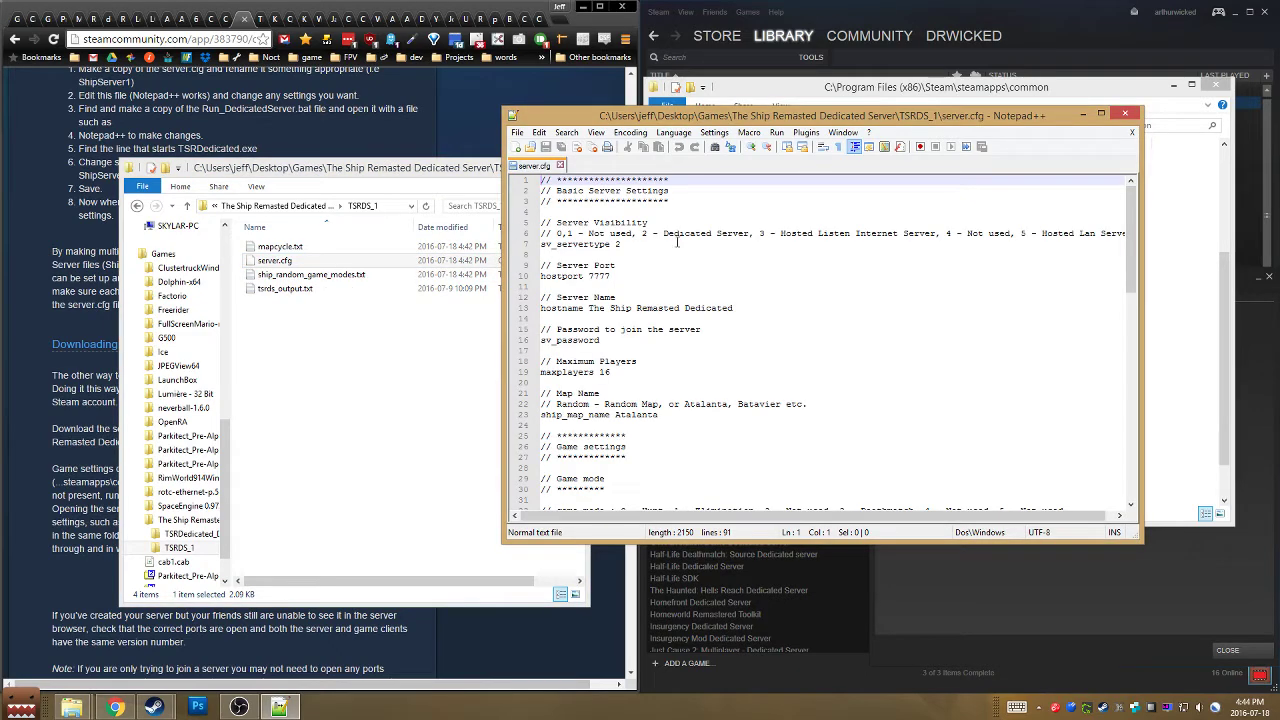
Set the server's hostport to 7778 in server.cfg
click(689, 233)
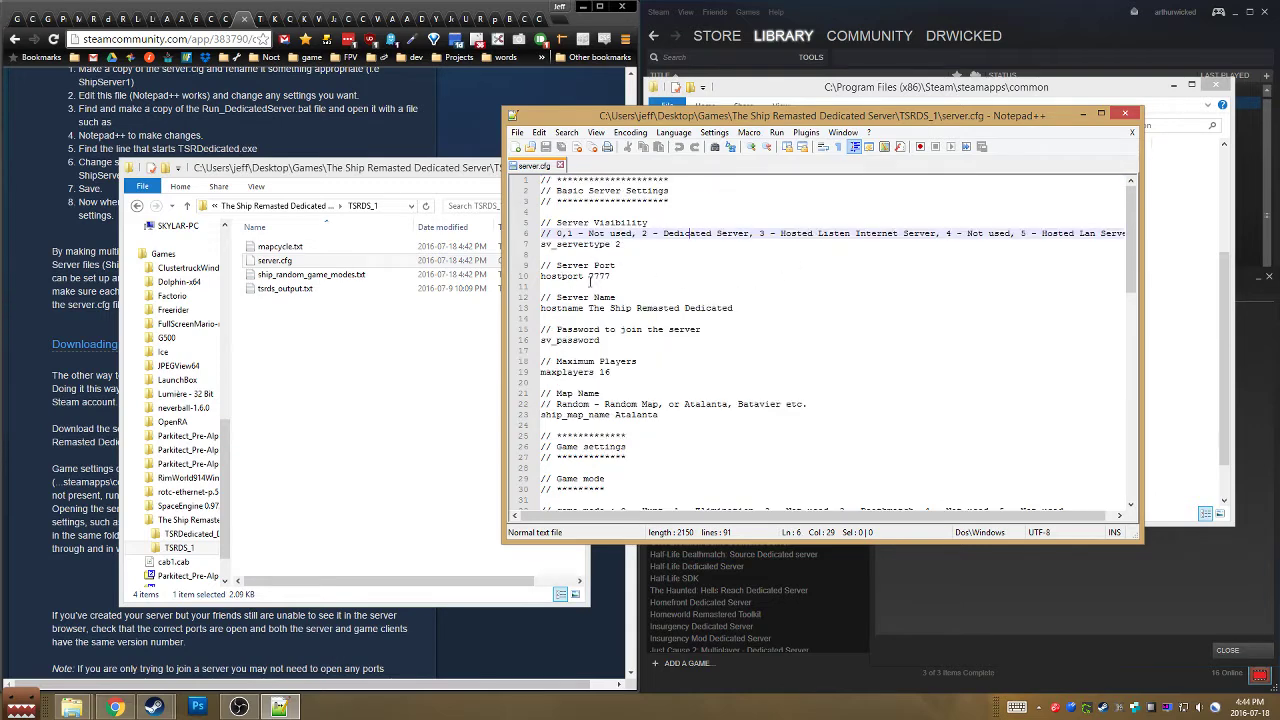
click(613, 275)
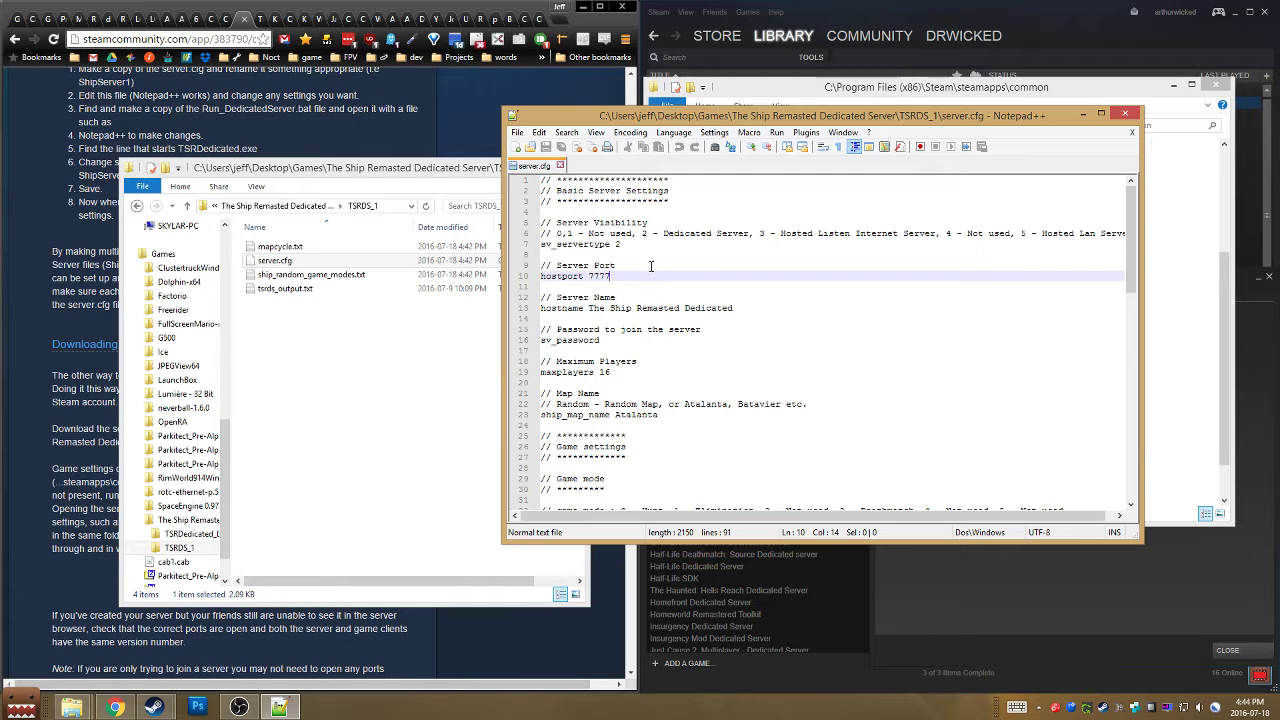
key(BackSpace)
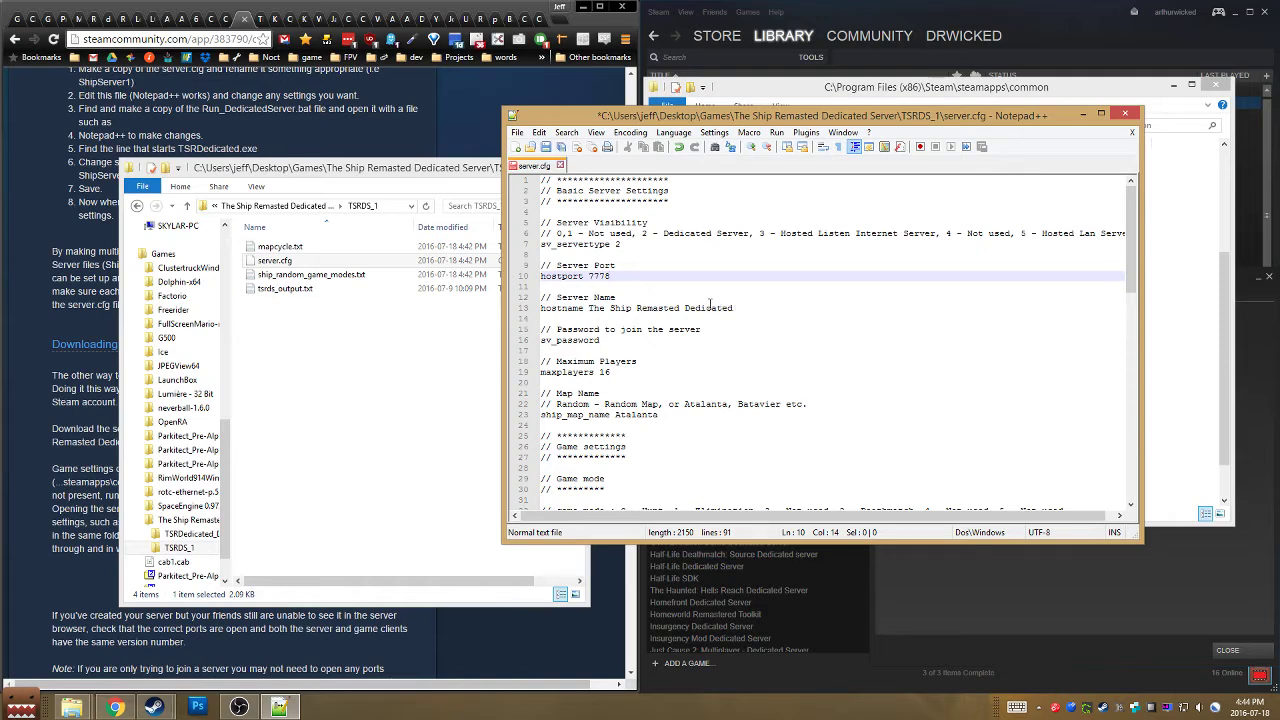
Set the server's hostname to The Ship Hits The Fan and maxplayers to 12 in server.cfg
drag(731, 312, 592, 313)
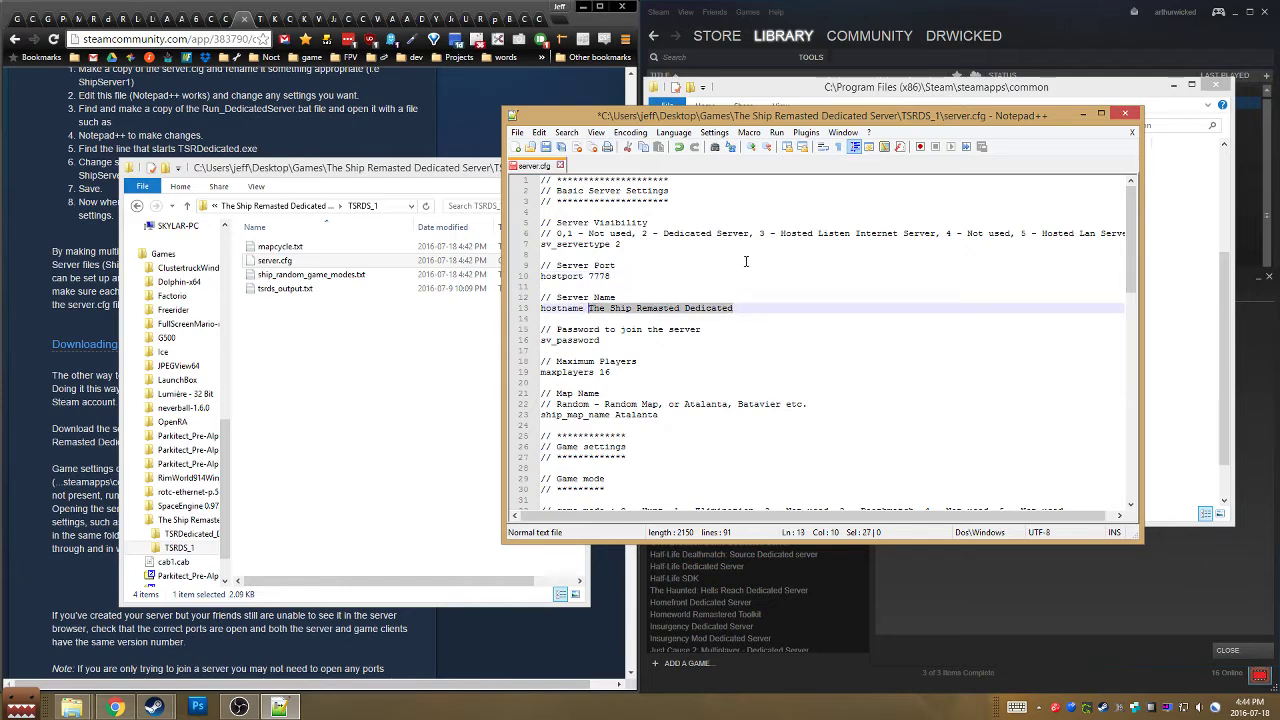
text(The Ship )
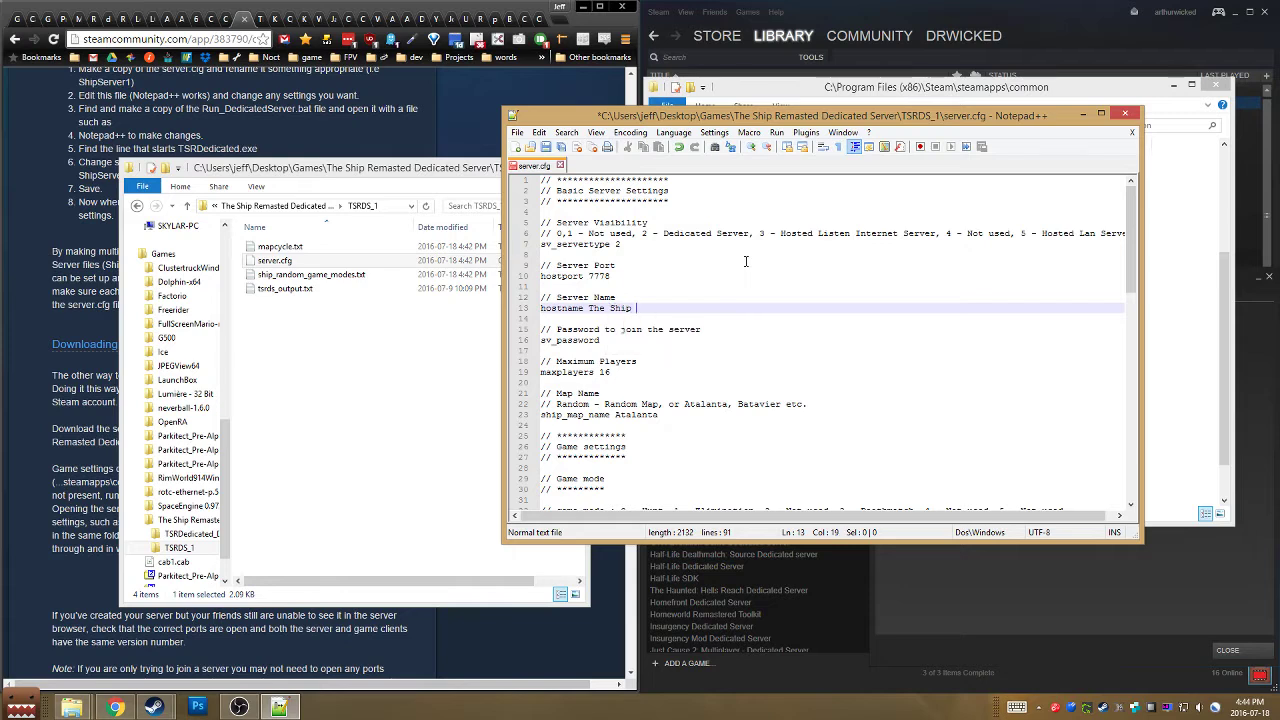
text(Hits The Fan)
scroll(783, 374, down, 1)
drag(623, 345, 606, 340)
text(2)
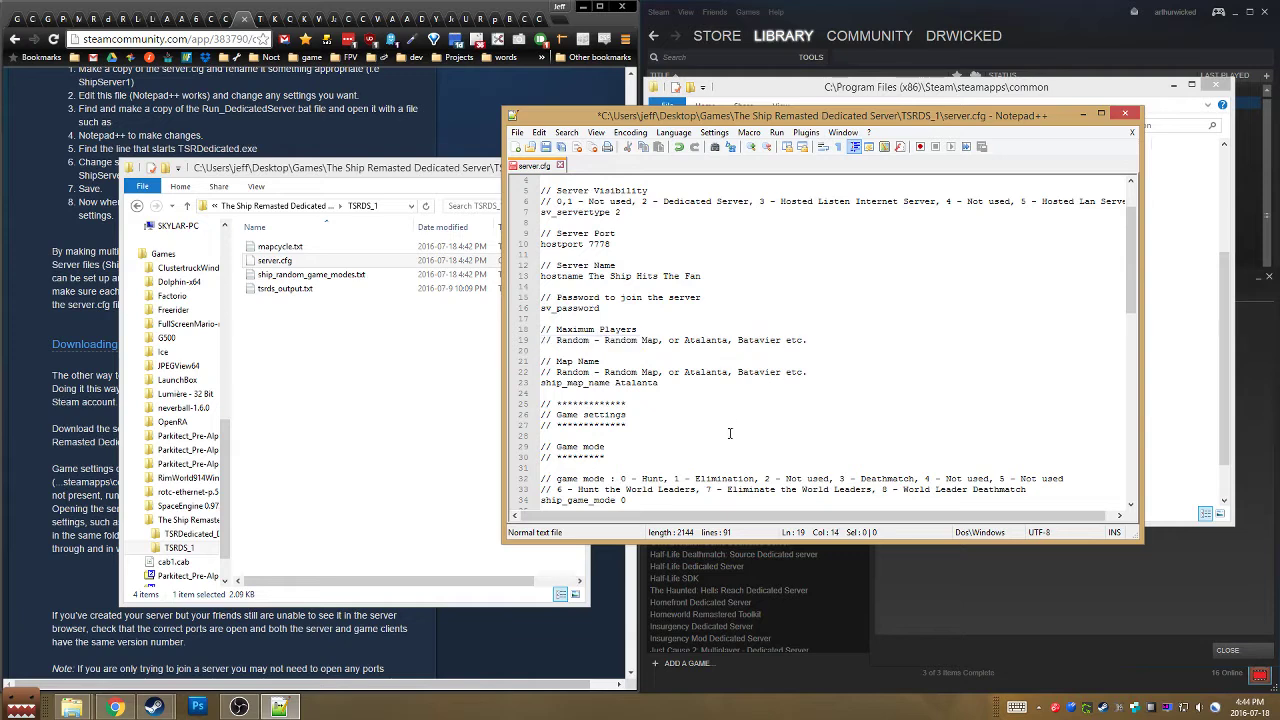
Set ship_map_name to Random in server.cfg and save the file
scroll(730, 433, down, 3)
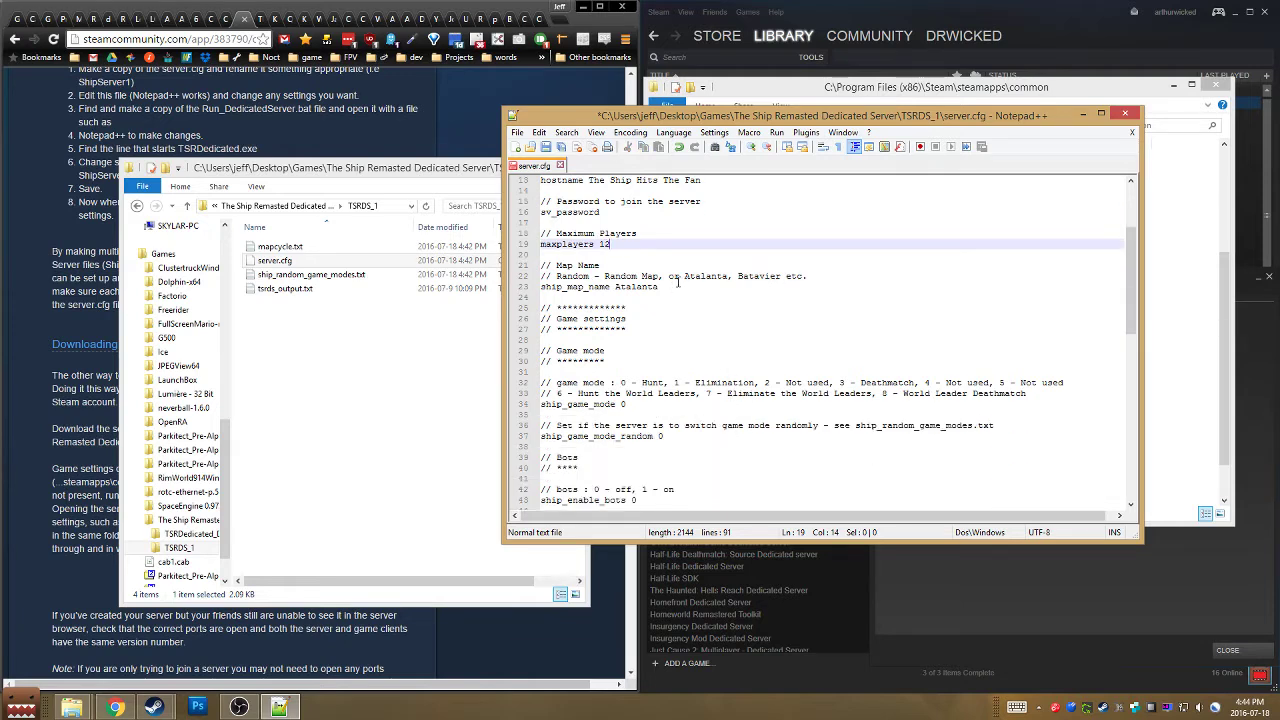
double_click(638, 287)
text(Random)
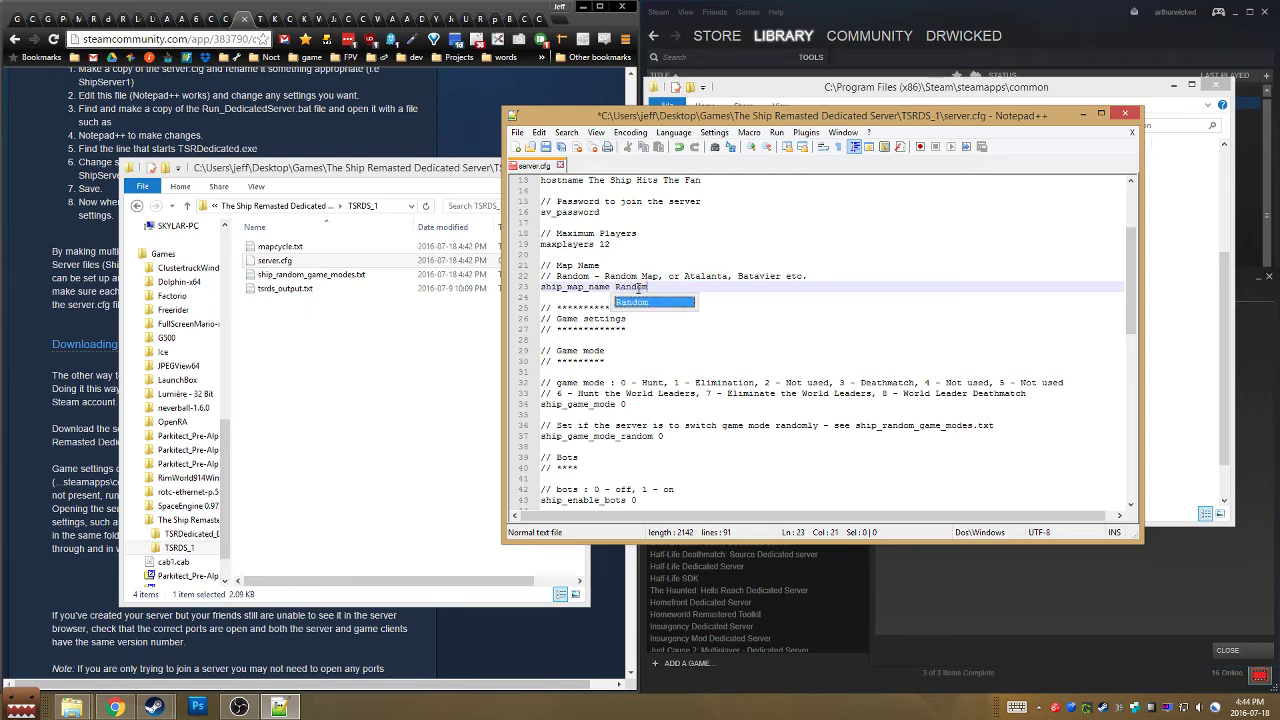
click(637, 341)
scroll(650, 380, down, 3)
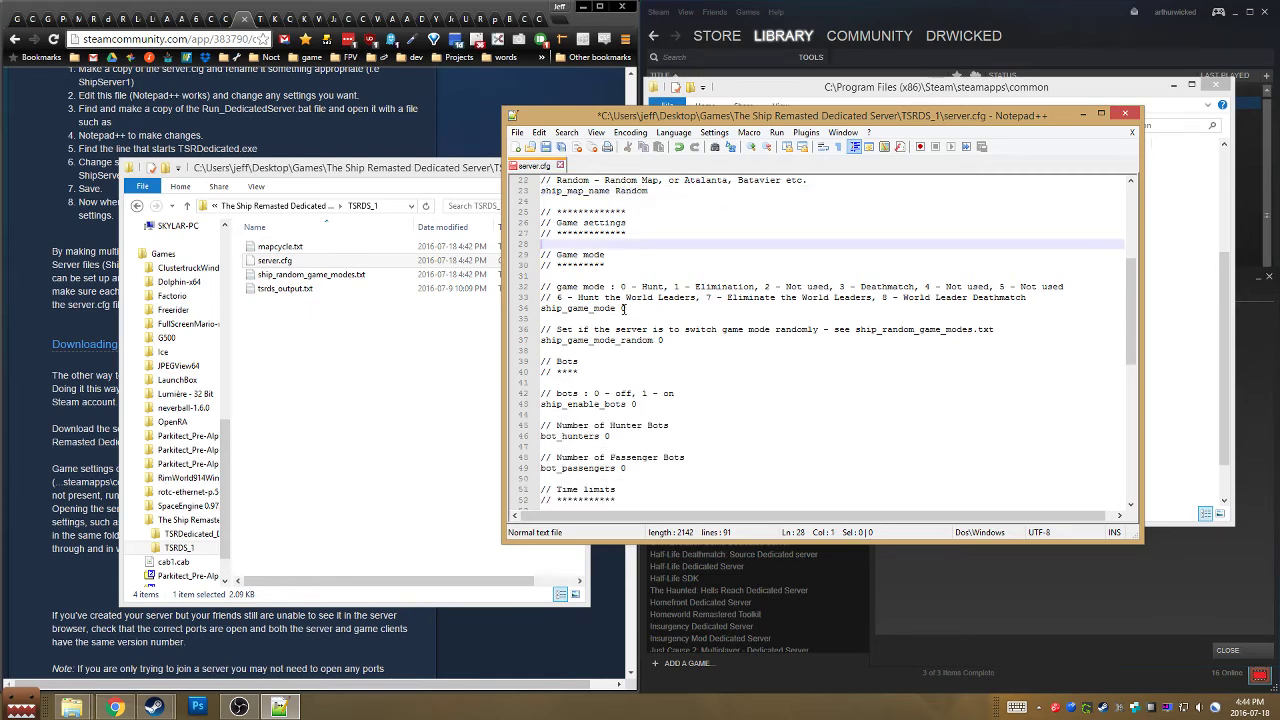
scroll(632, 316, down, 1)
scroll(654, 296, down, 1)
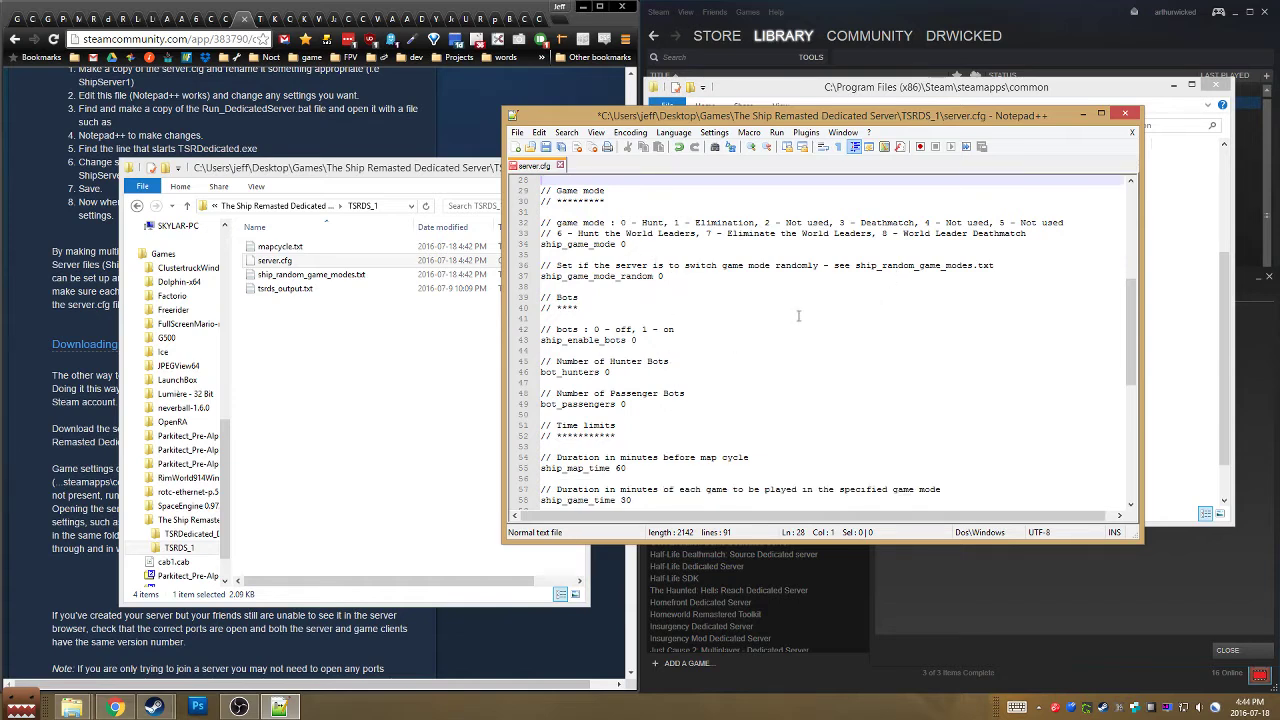
scroll(648, 323, down, 4)
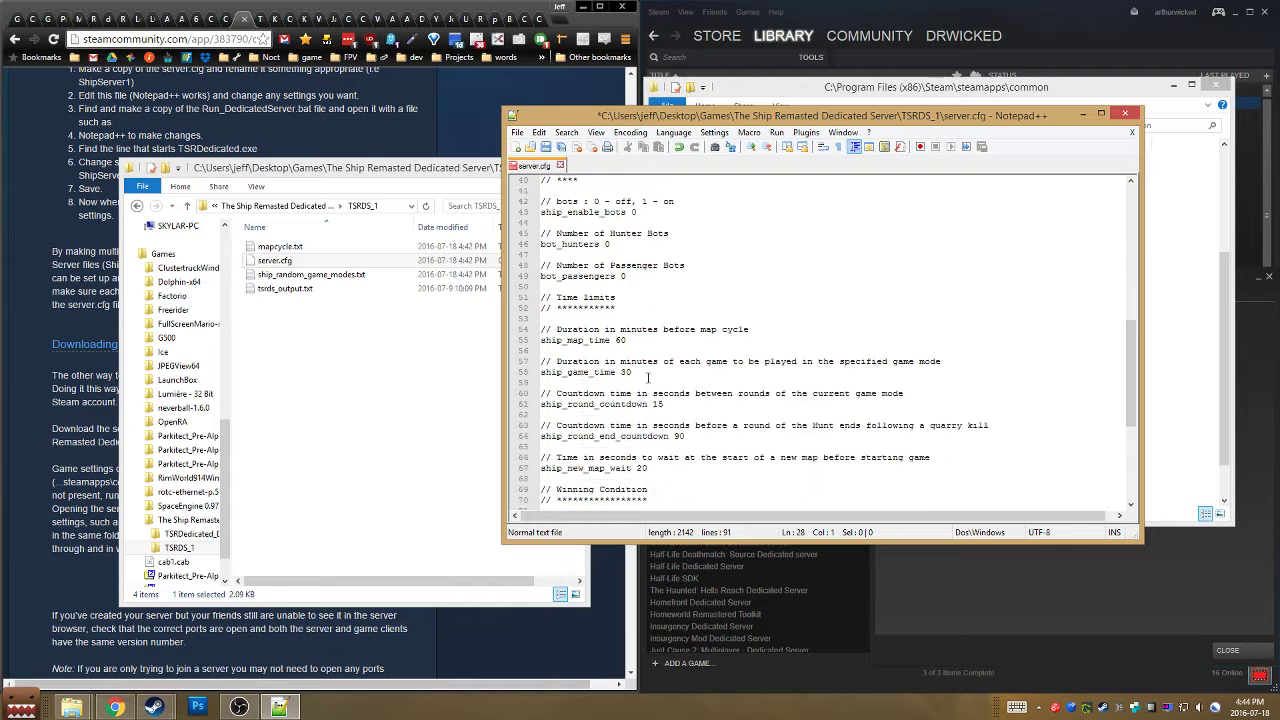
scroll(648, 377, down, 2)
key(ctrl+s)
Look over the saved server.cfg settings, then close the file and Notepad++
scroll(576, 316, down, 4)
scroll(630, 320, down, 1)
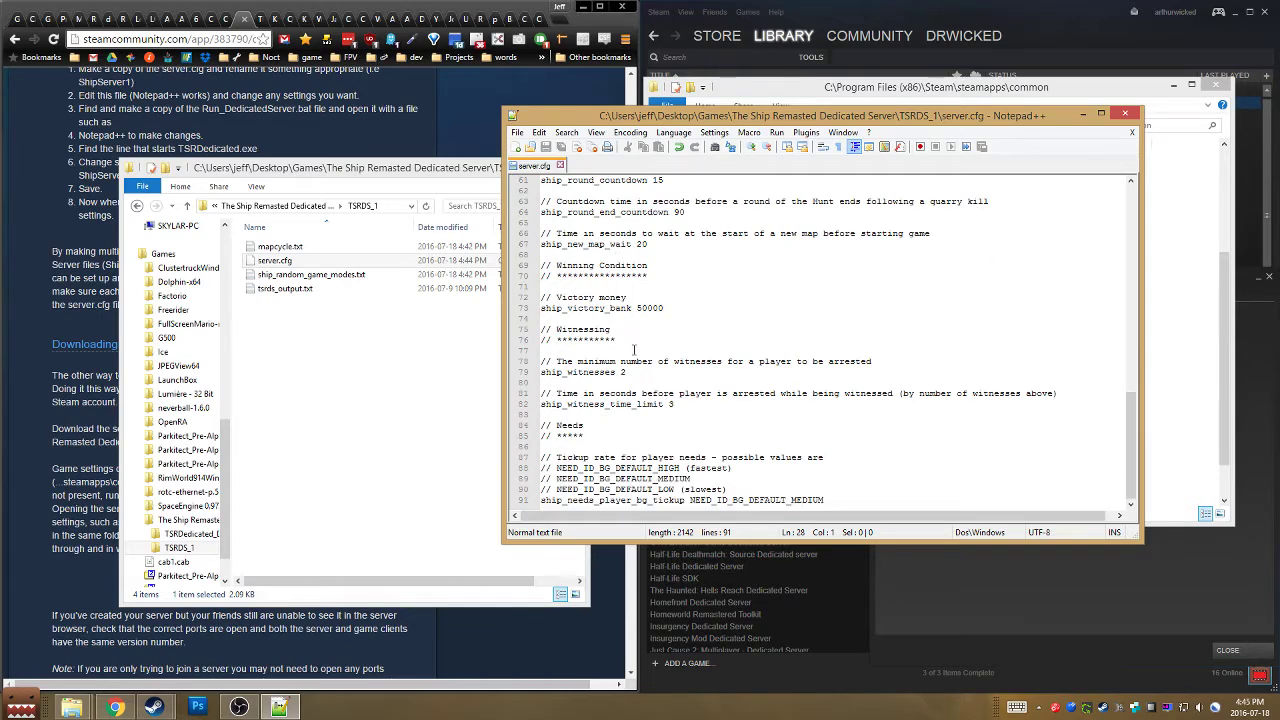
scroll(633, 353, up, 10)
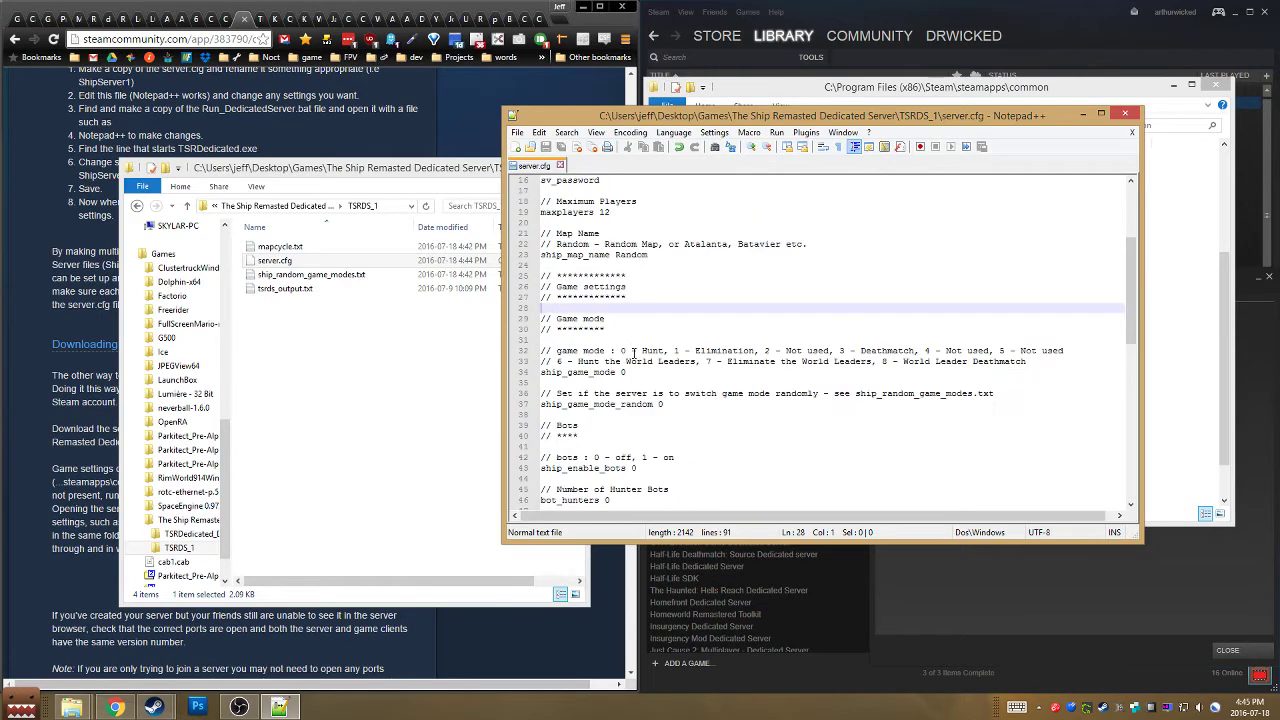
scroll(635, 354, down, 10)
scroll(636, 355, up, 11)
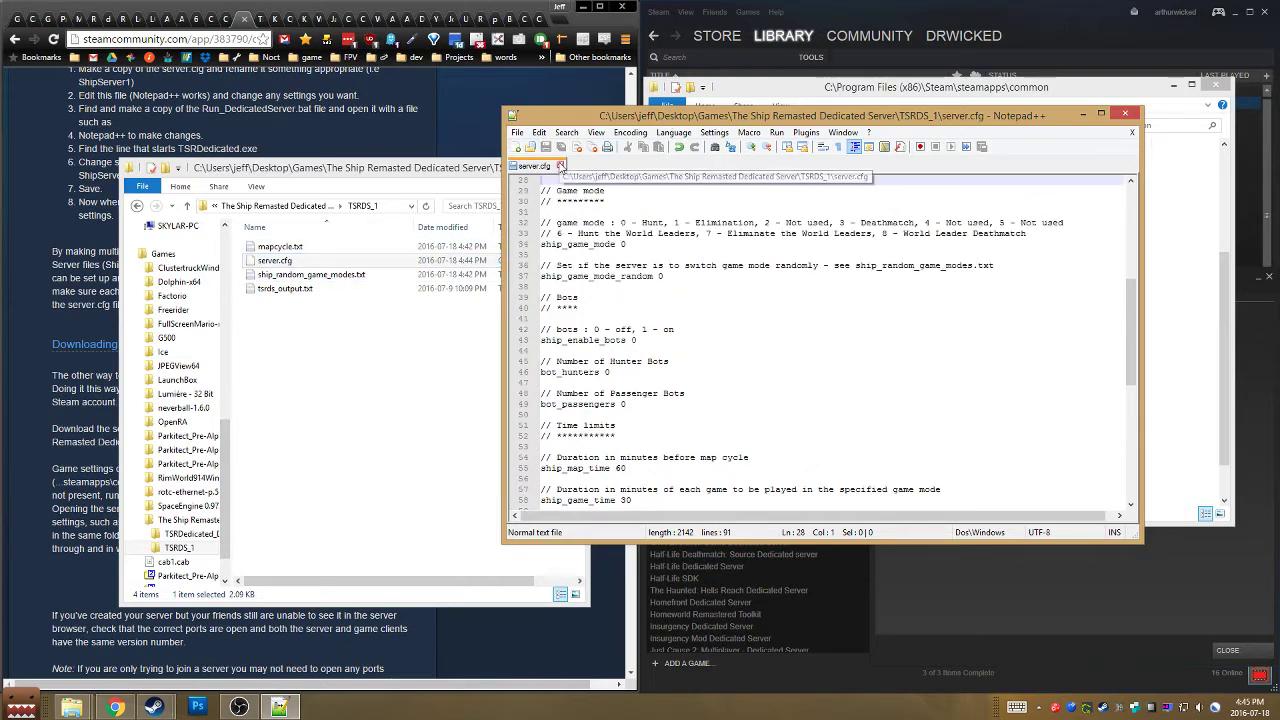
click(561, 166)
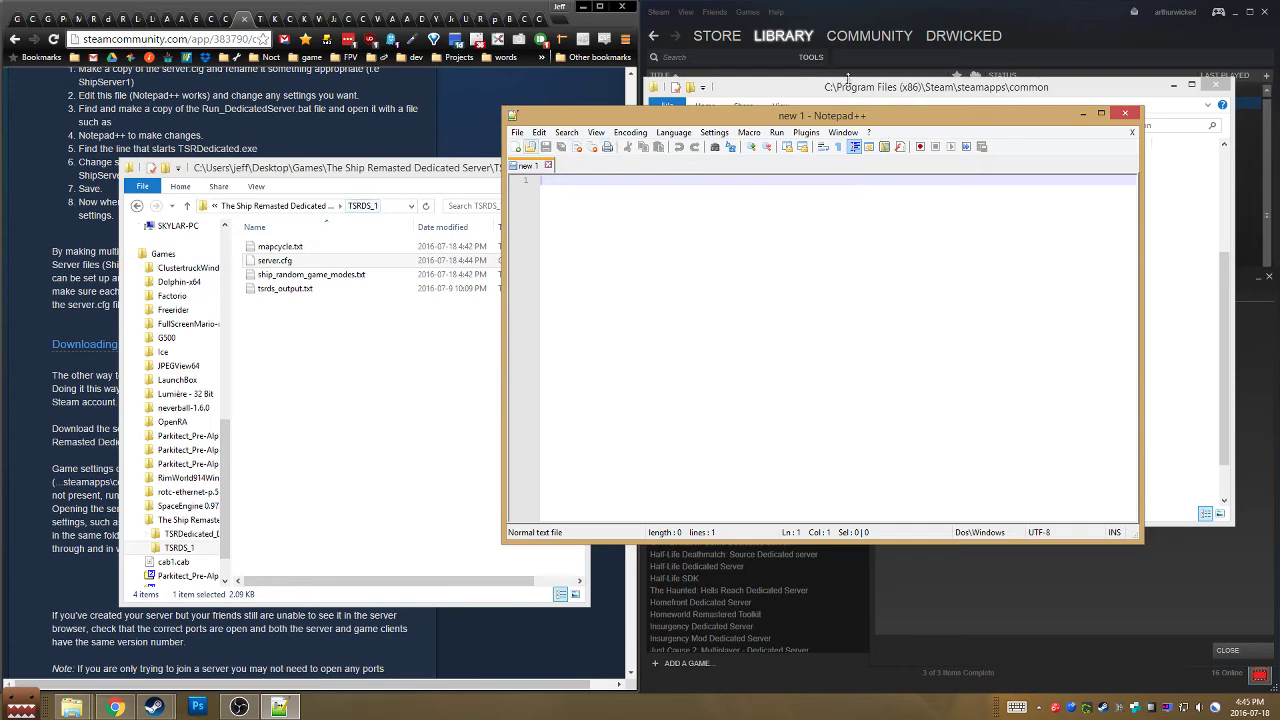
click(1125, 113)
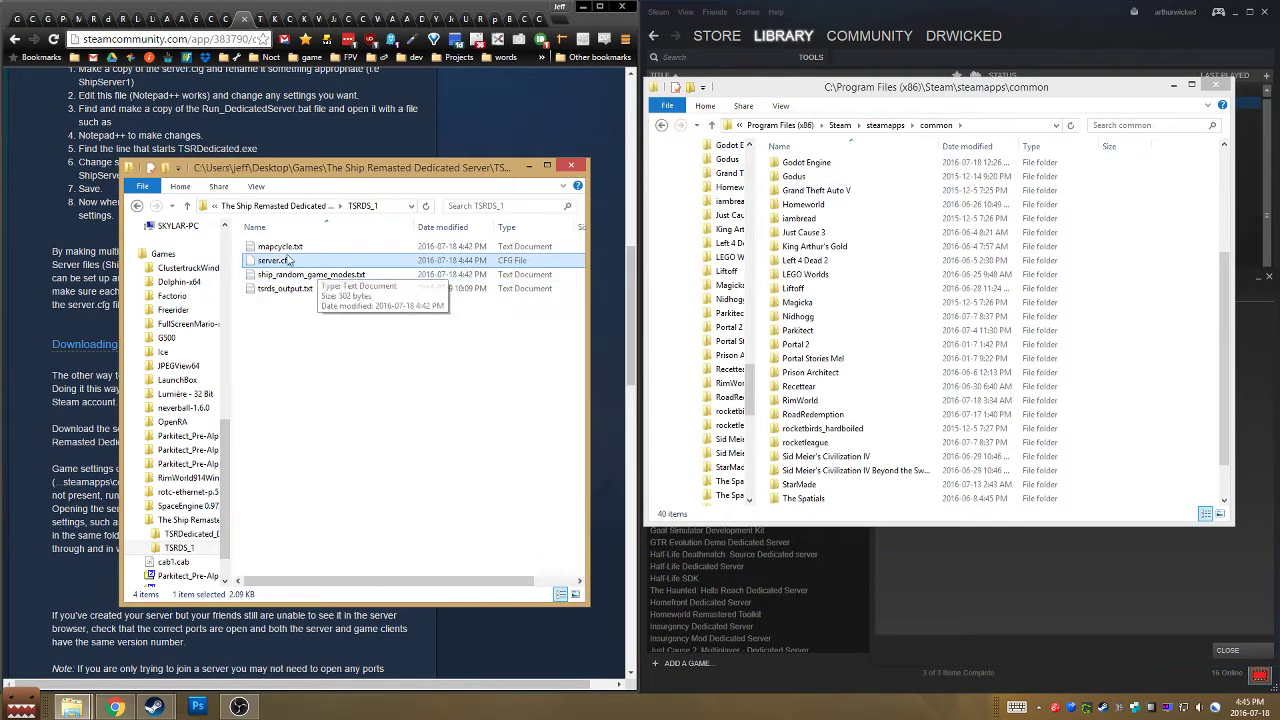
Replace server.cfg in the main server folder with the edited copy from TSRDS_1 and launch TSRDedicated.exe
key(ctrl+c)
click(300, 206)
key(ctrl+v)
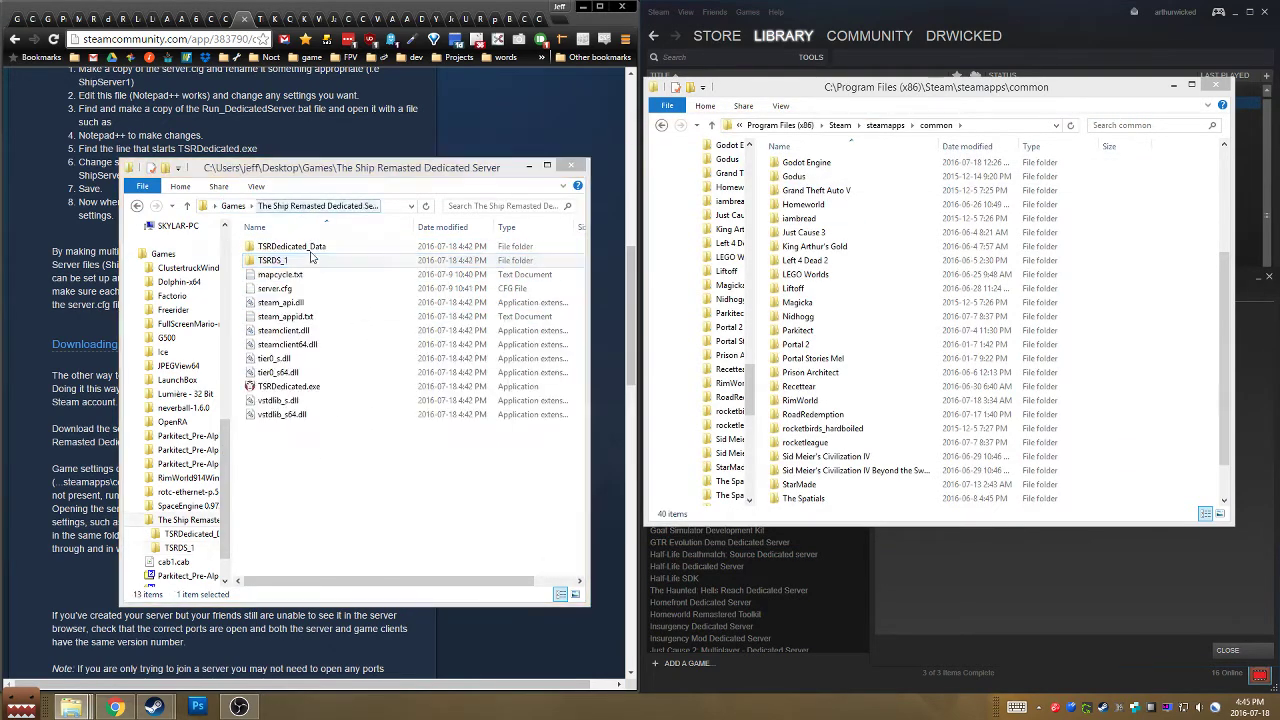
click(266, 247)
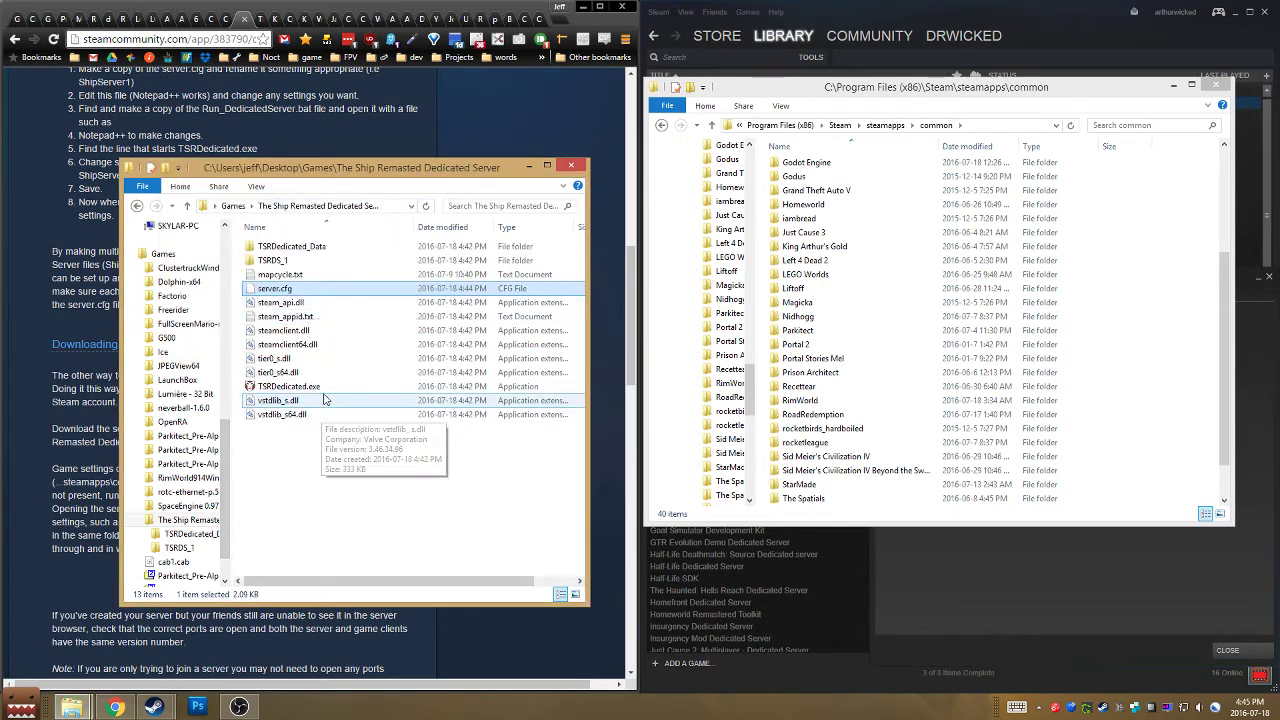
double_click(311, 390)
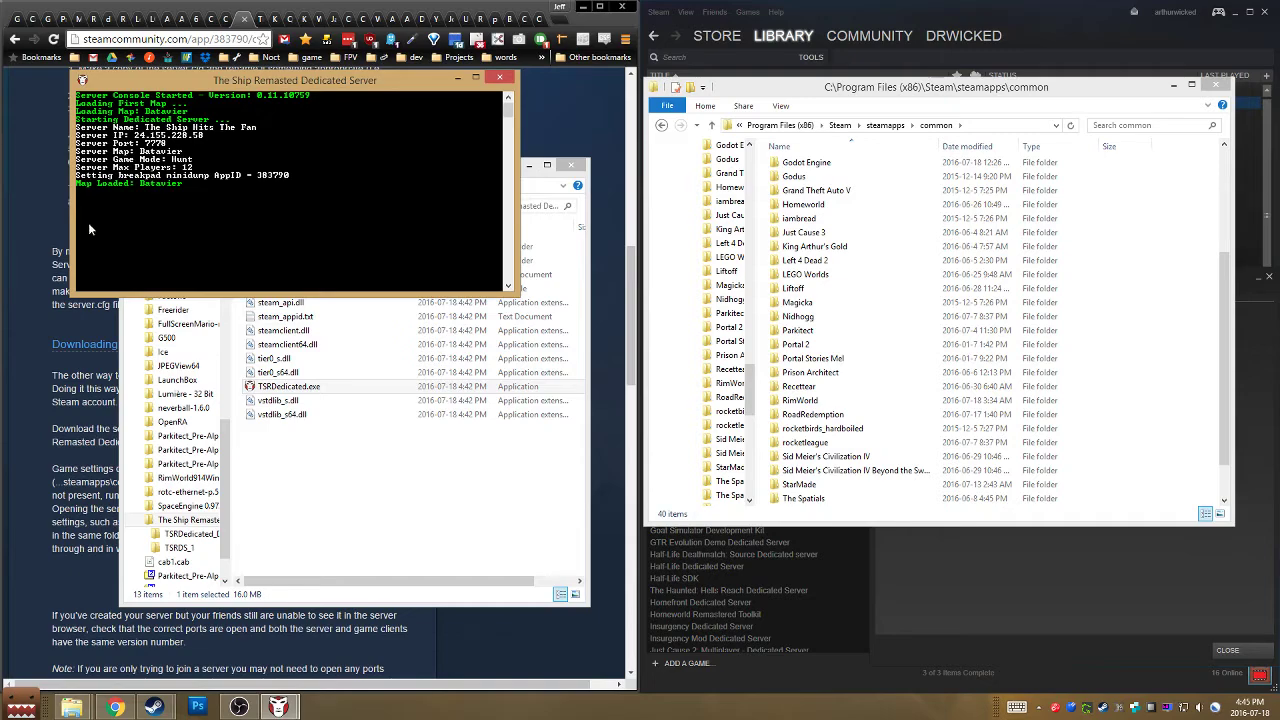
Check the Opening Ports section of the Steam dedicated server guide in the browser
click(12, 295)
scroll(34, 284, down, 5)
scroll(37, 288, up, 6)
scroll(37, 288, up, 10)
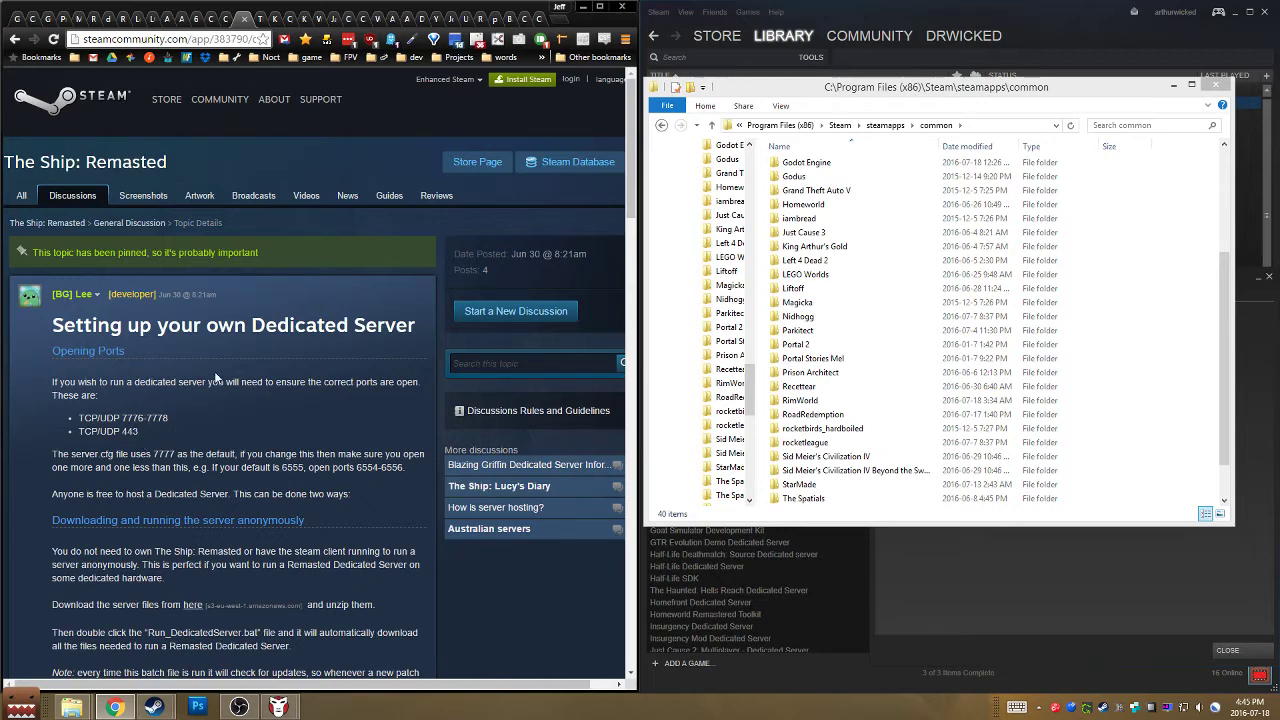
Open the router's control panel at 192.168.1.1 in a new browser tab and go to its port forwarding settings
key(ctrl+t)
text(192)
key(Return)
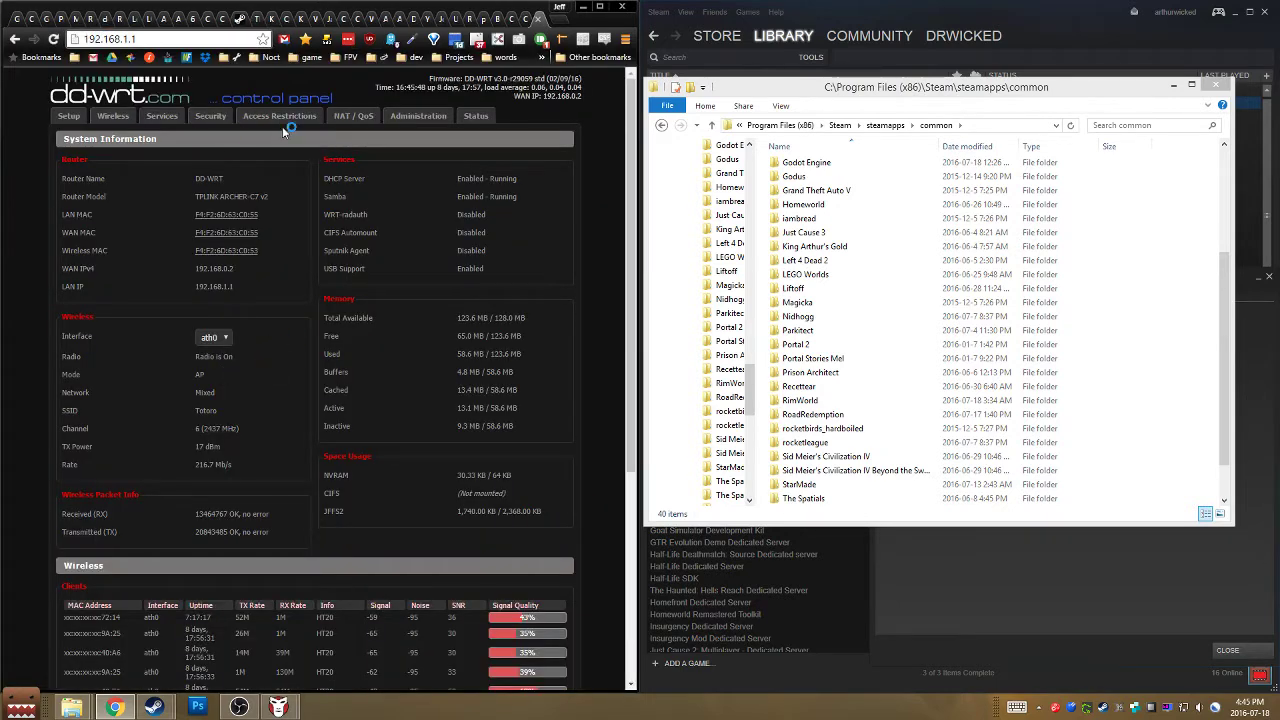
click(346, 119)
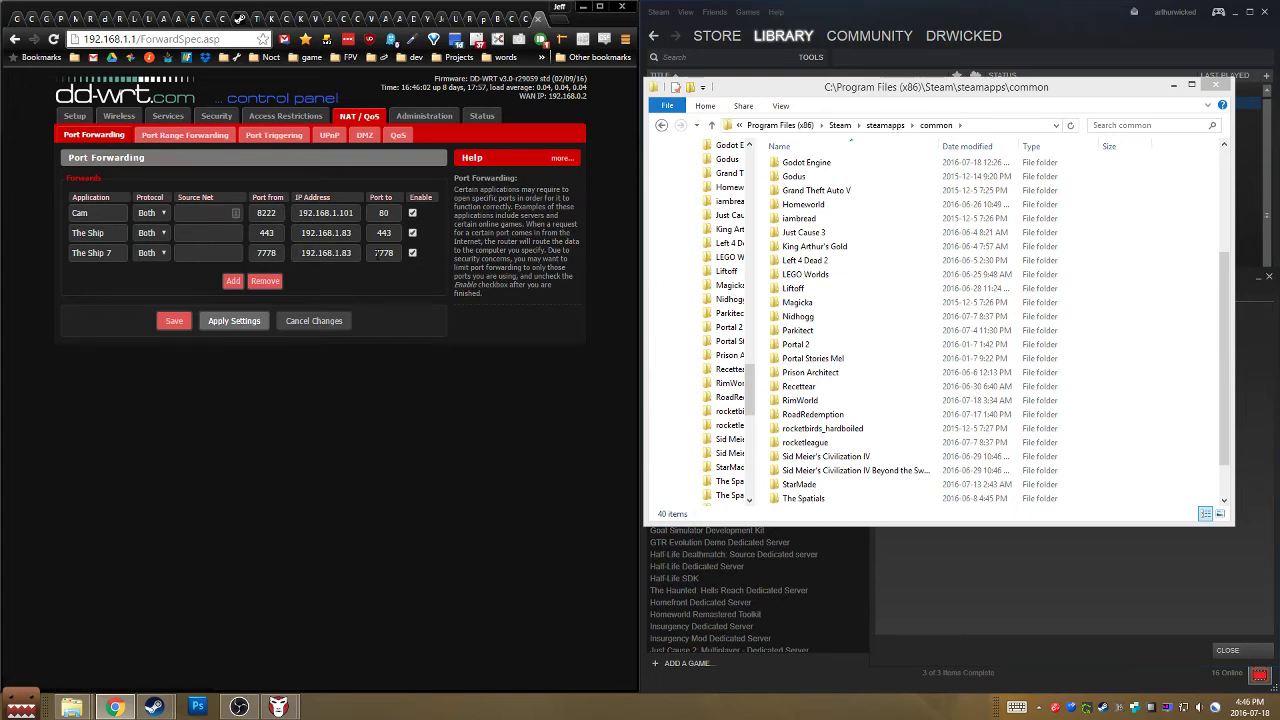
Complete the destination port of The Ship 7 forward as 7778 and save the port forwarding rules
text(8)
click(174, 320)
click(216, 38)
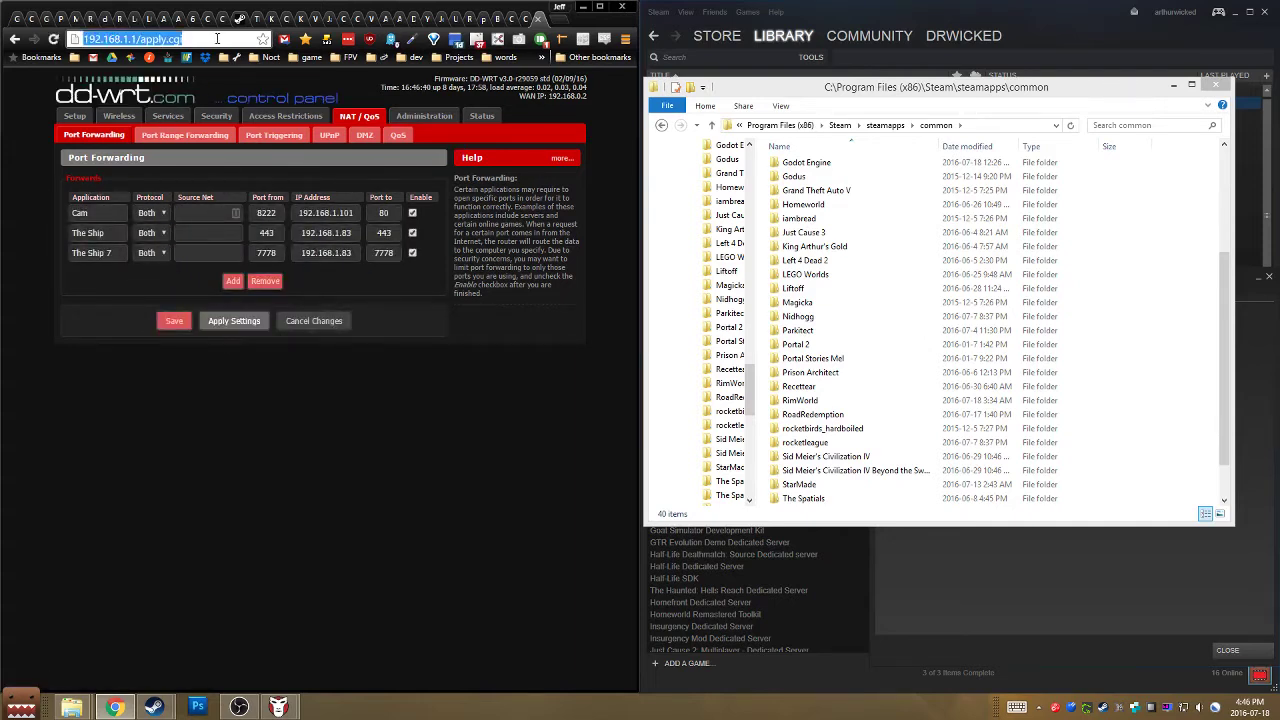
click(211, 408)
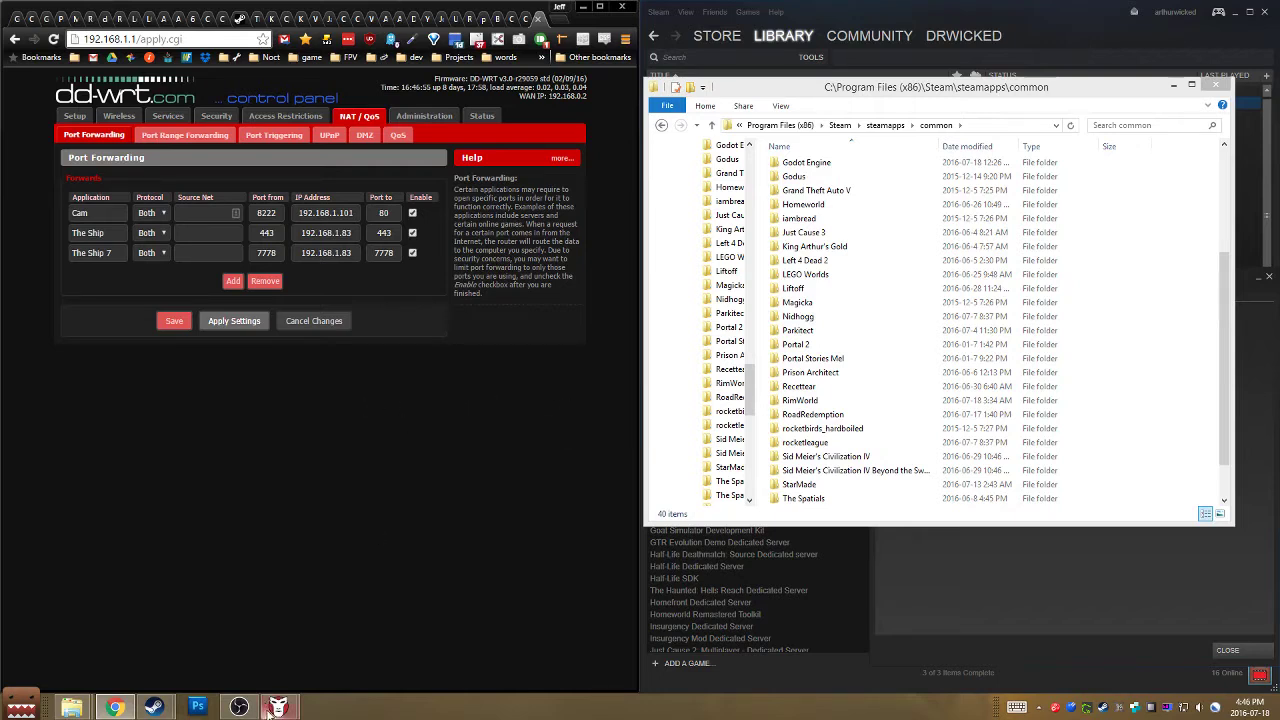
Switch the Steam library from tools to games and launch The Ship: Remasted
mouse_move(278, 707)
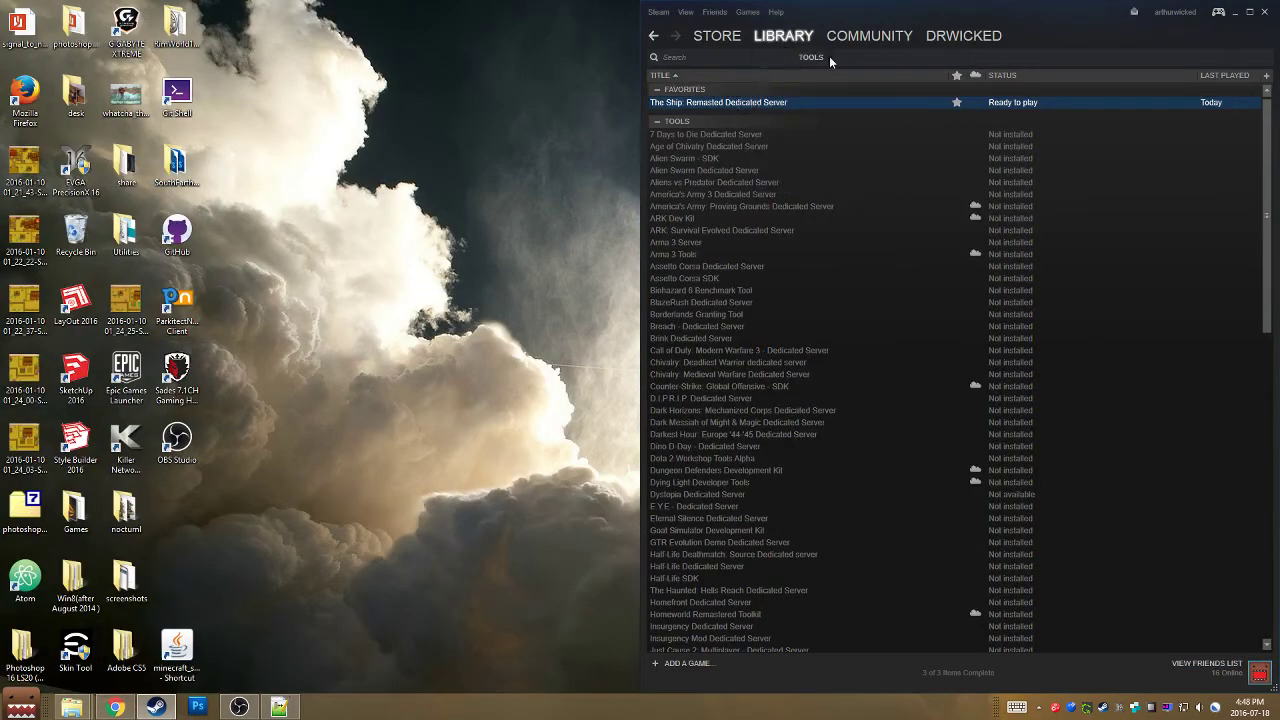
click(828, 60)
click(805, 47)
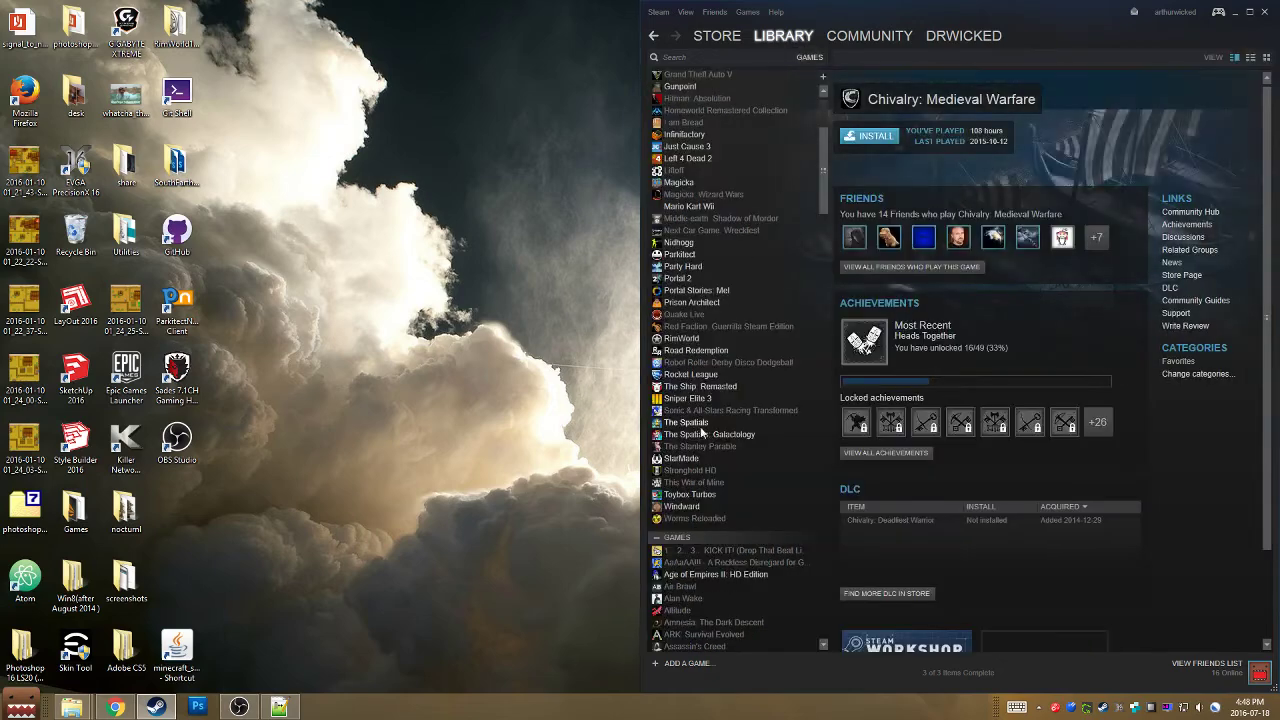
click(705, 386)
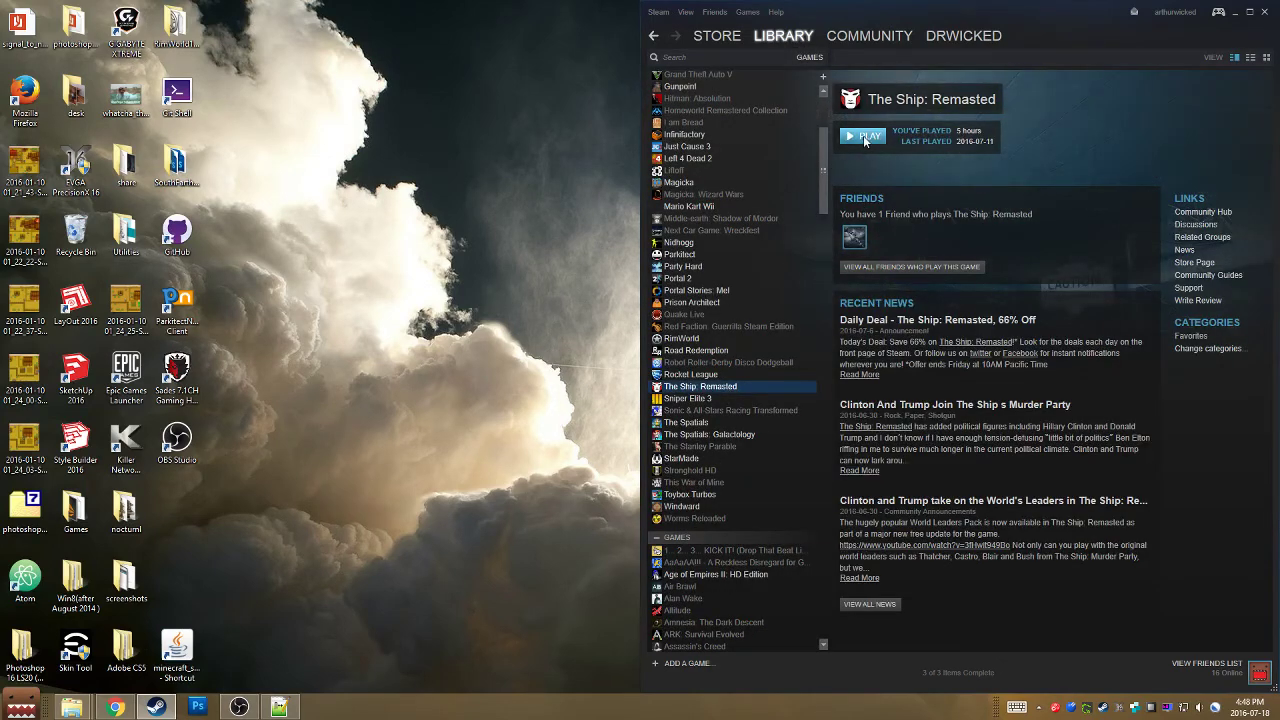
click(865, 137)
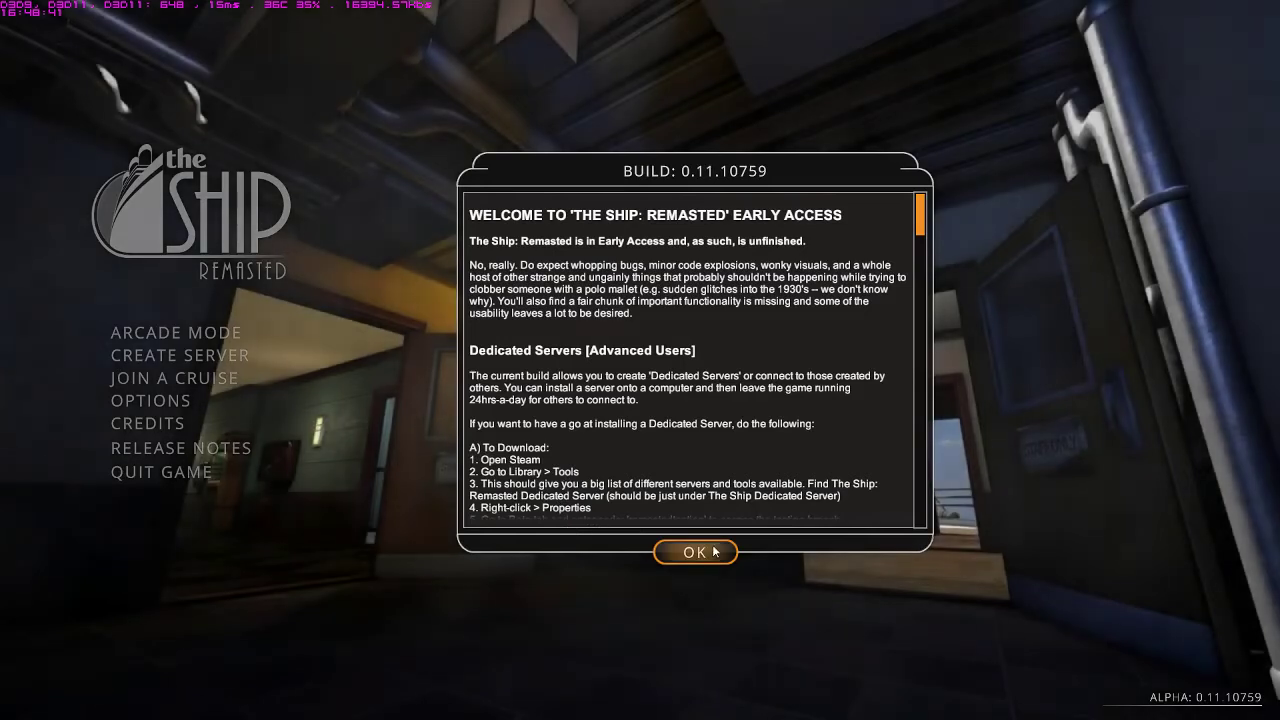
Dismiss the build notes, open the list of servers to join and refresh it to look for The Ship Hits The Fan
click(714, 551)
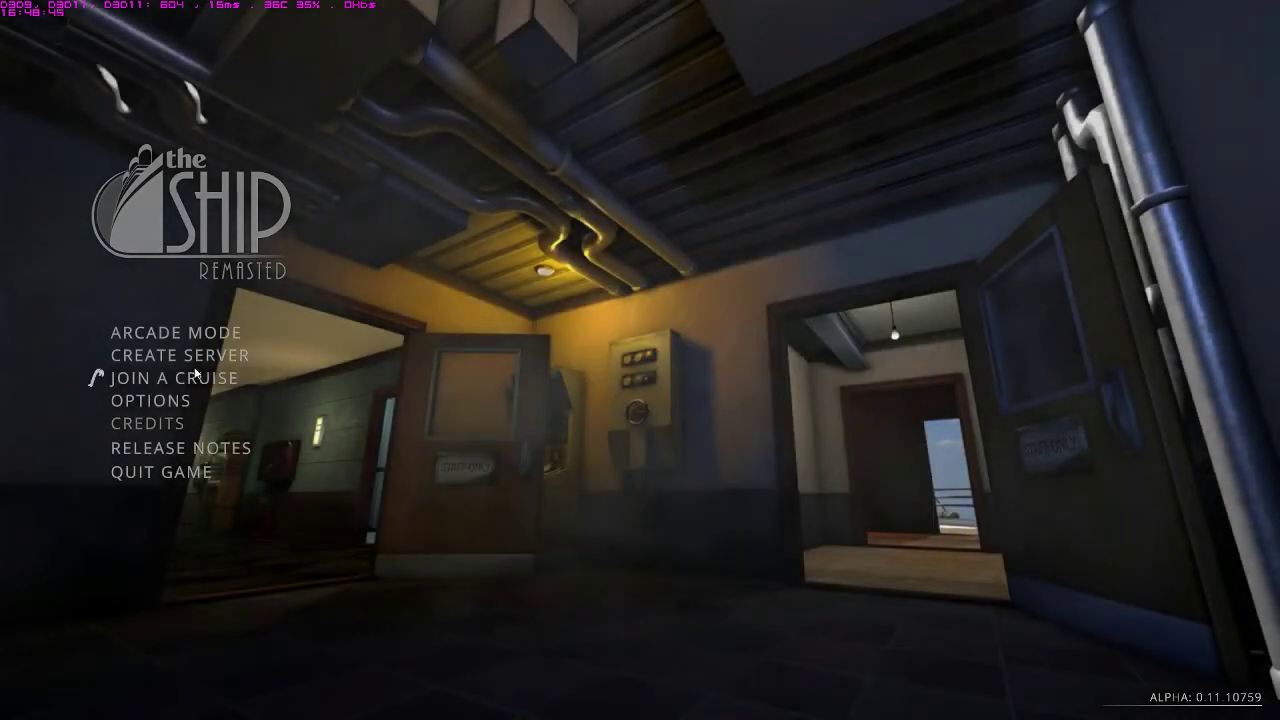
click(580, 388)
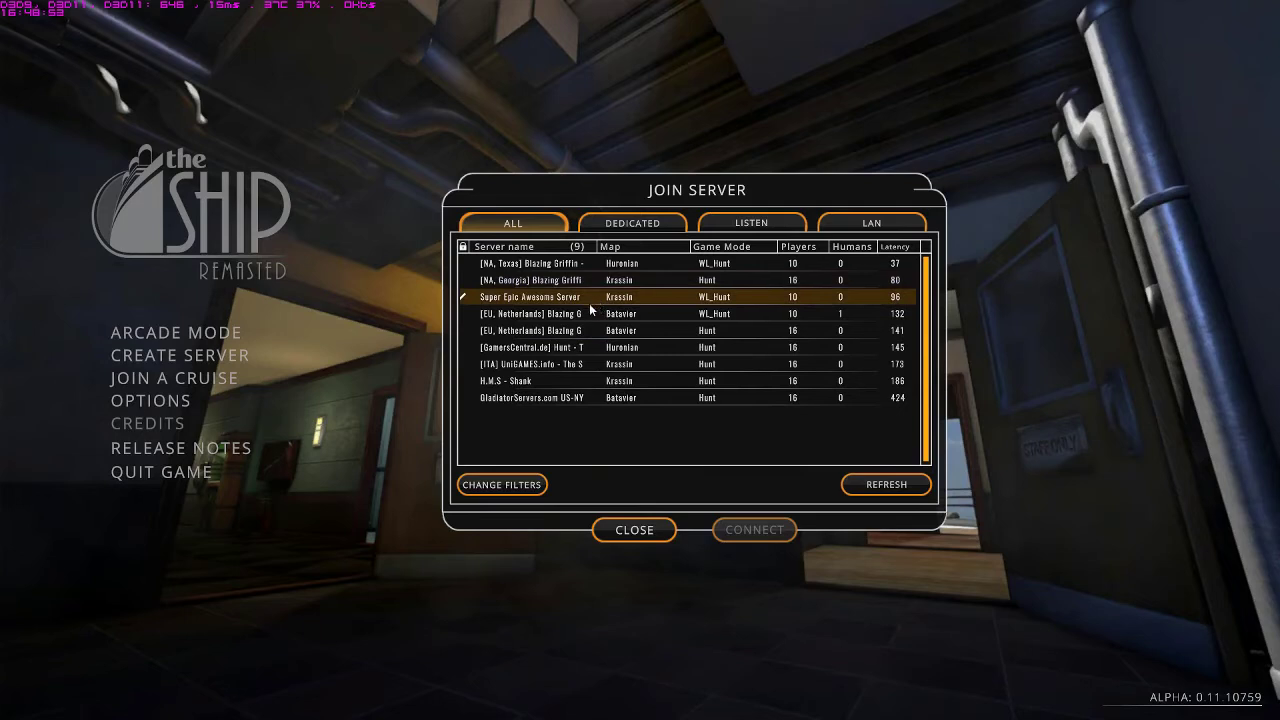
click(856, 482)
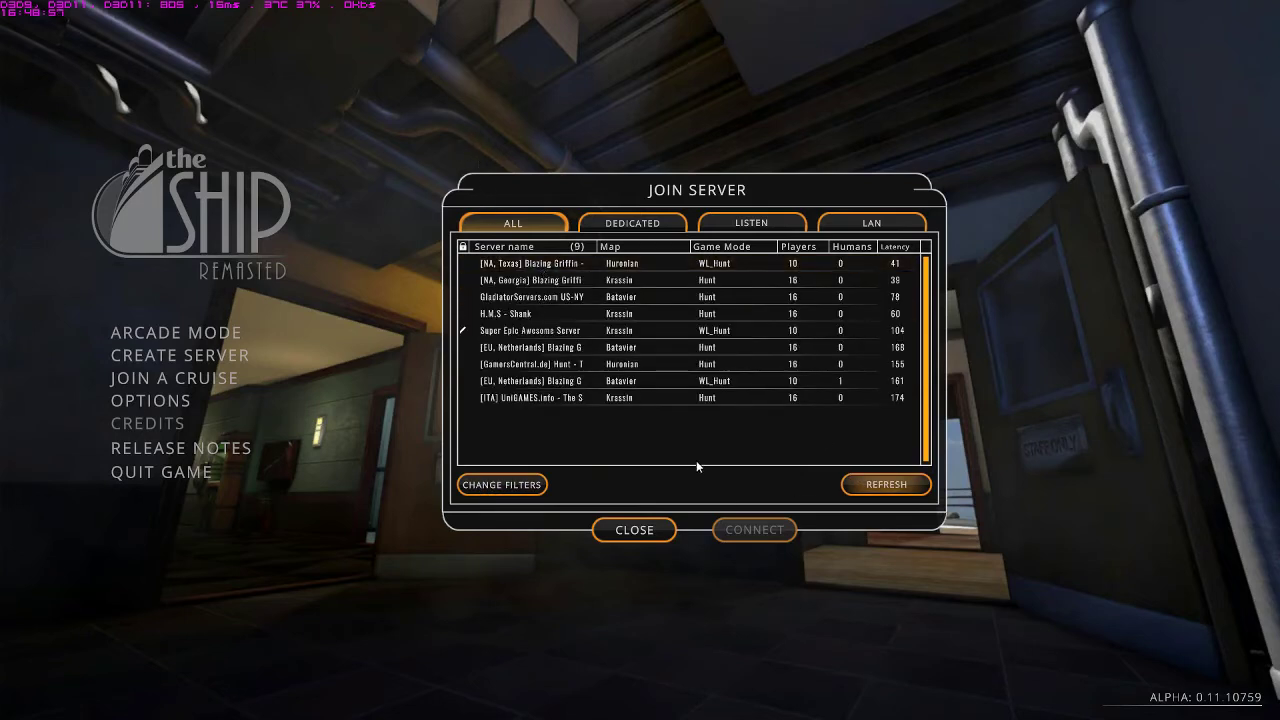
click(862, 482)
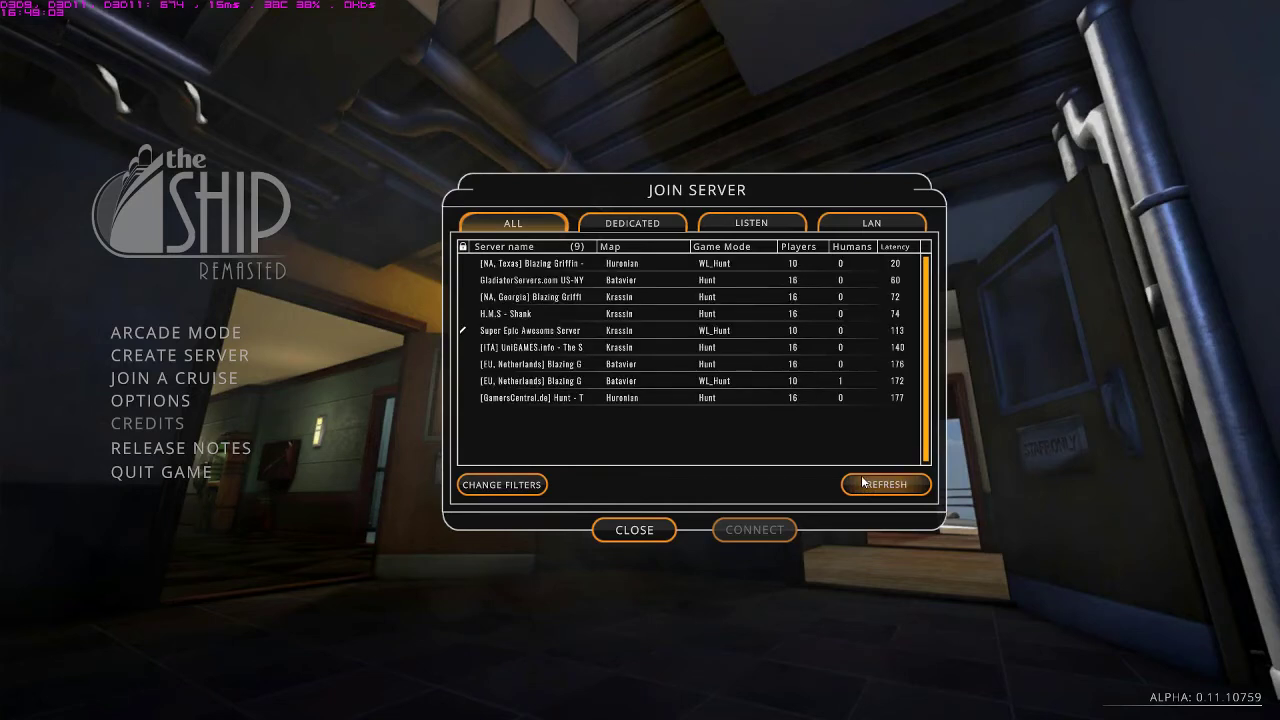
click(862, 482)
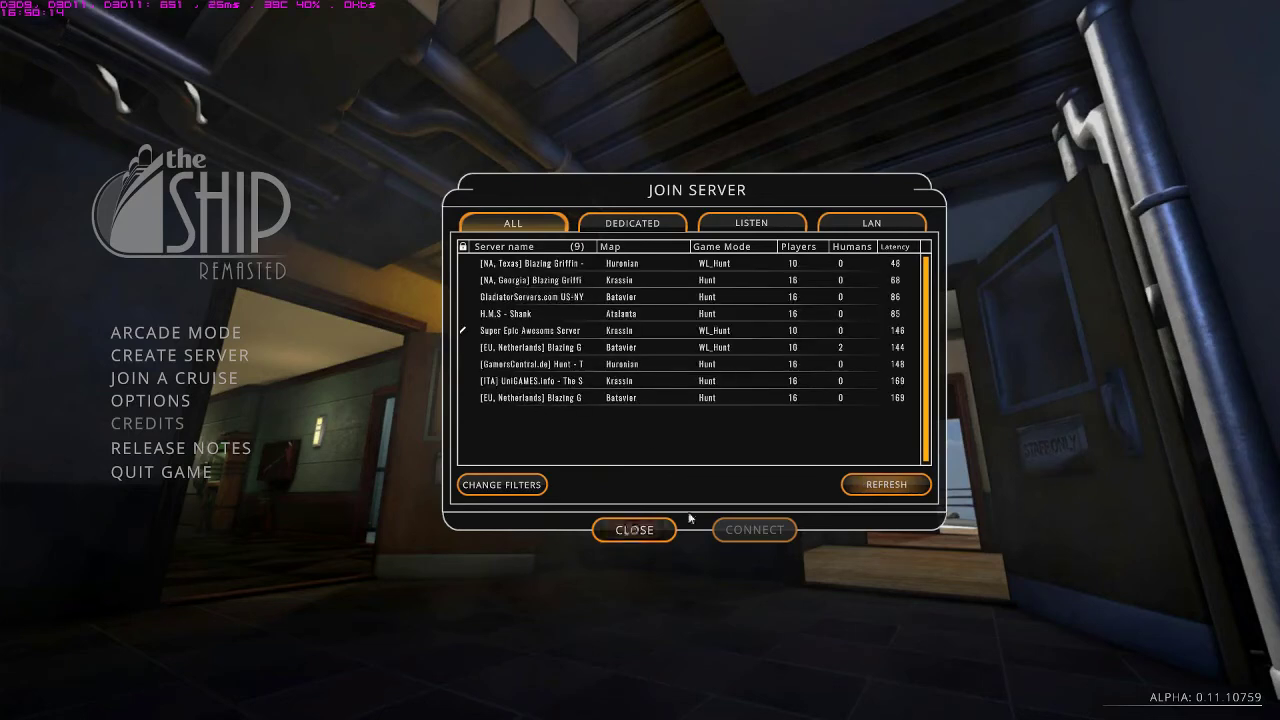
click(904, 489)
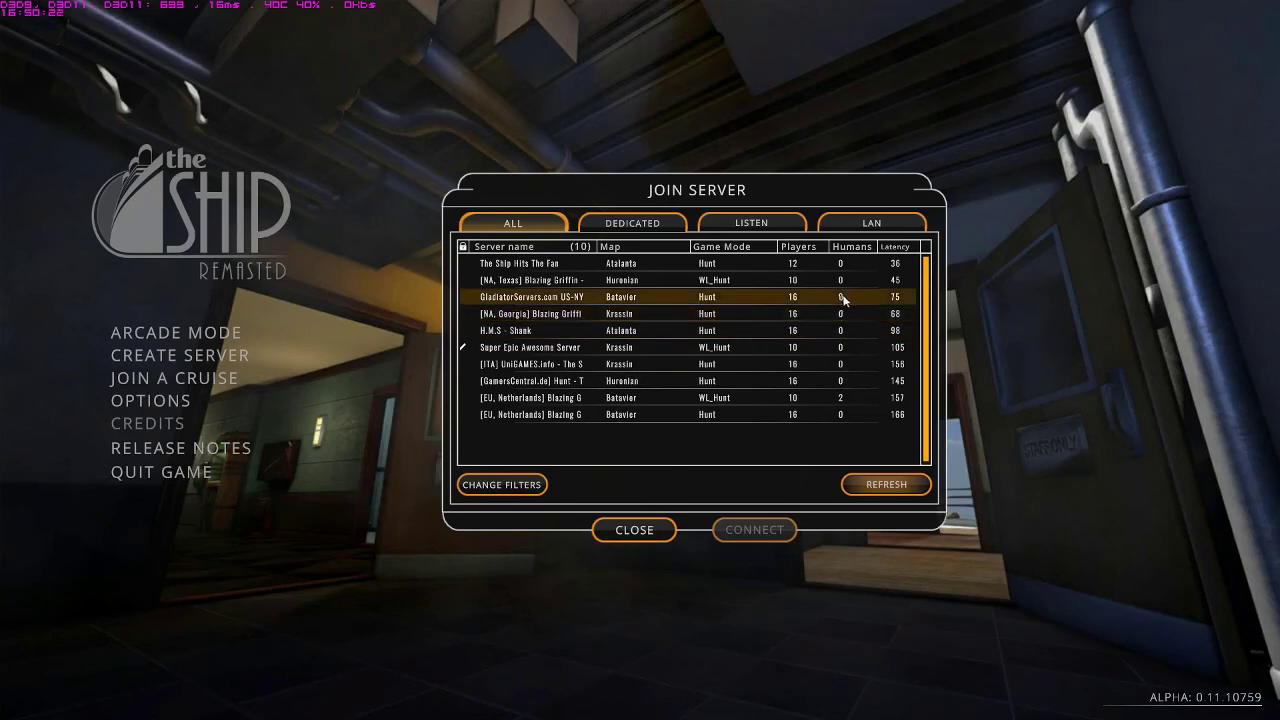
Connect to the server The Ship Hits The Fan and enter the game as a Hunter
click(766, 266)
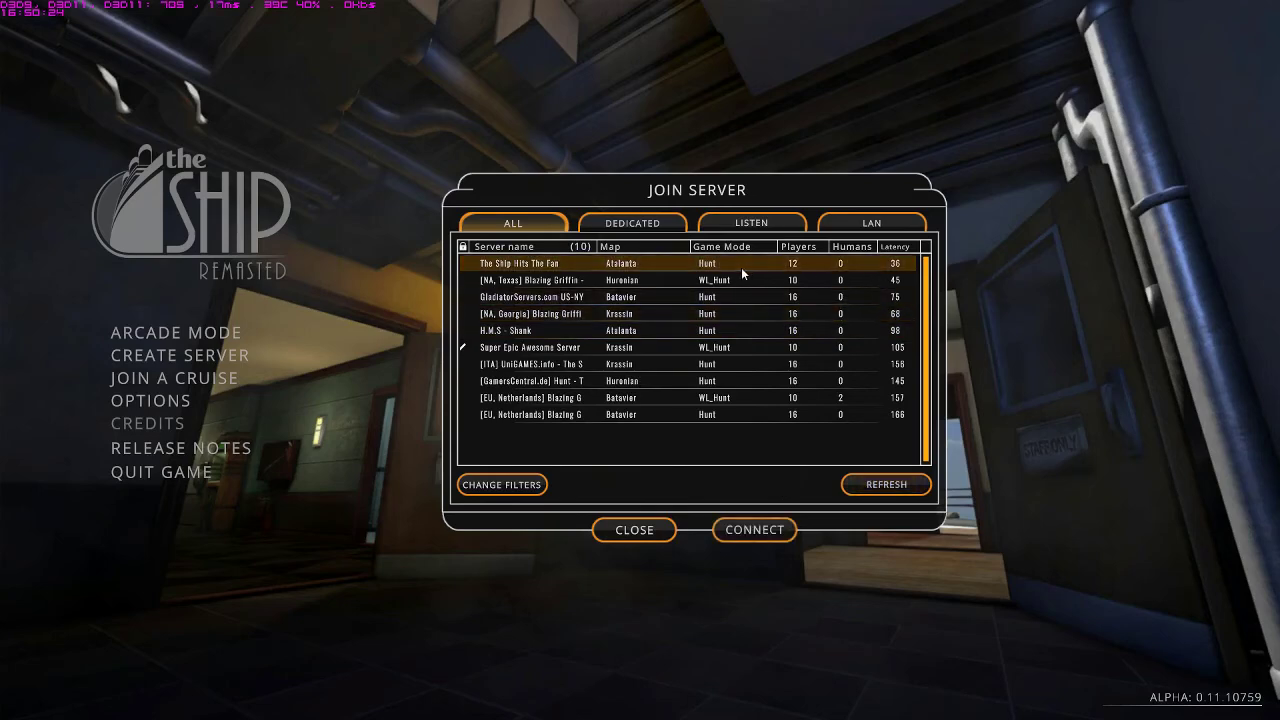
click(755, 531)
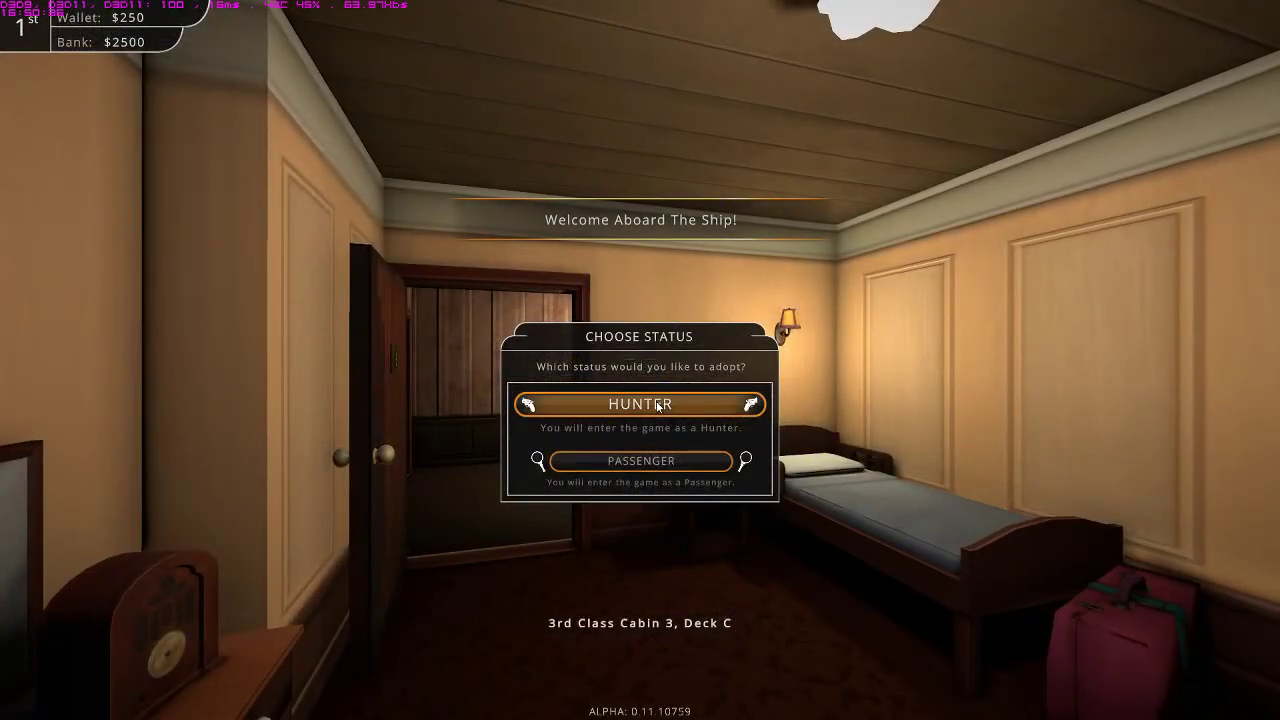
click(659, 404)
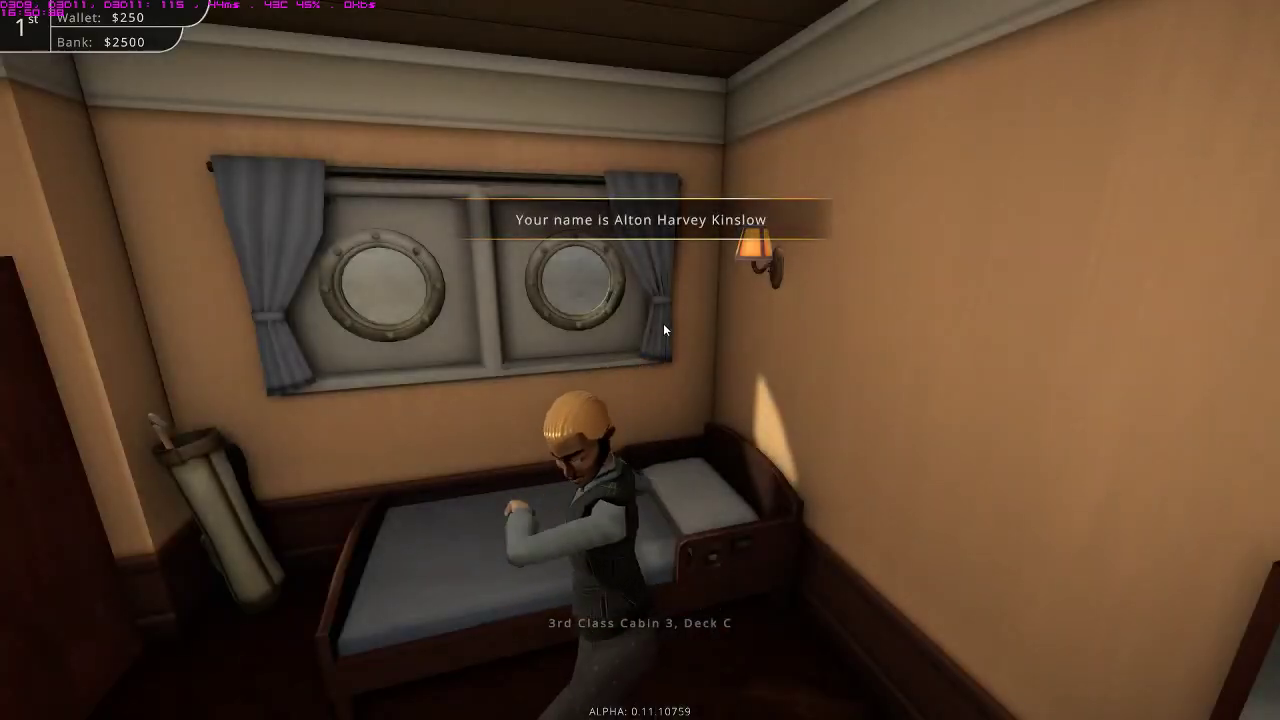